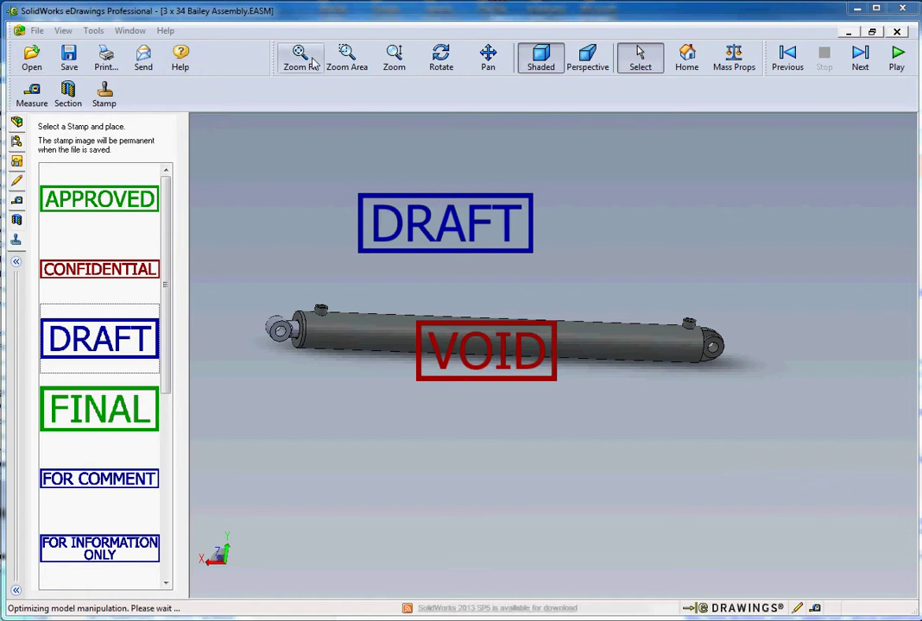
- Orbit the cylinder back and forth to check the blue DRAFT and red VOID stamps
drag(486, 210, 510, 383)
- Delete the VOID and DRAFT stamps, then tilt the cylinder to a new angle
click(509, 376)
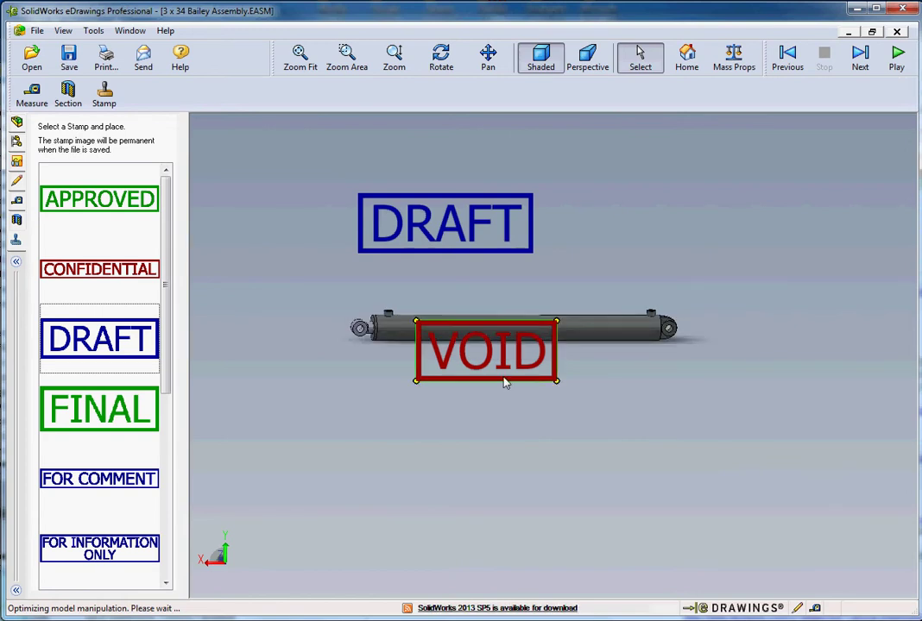
key(Delete)
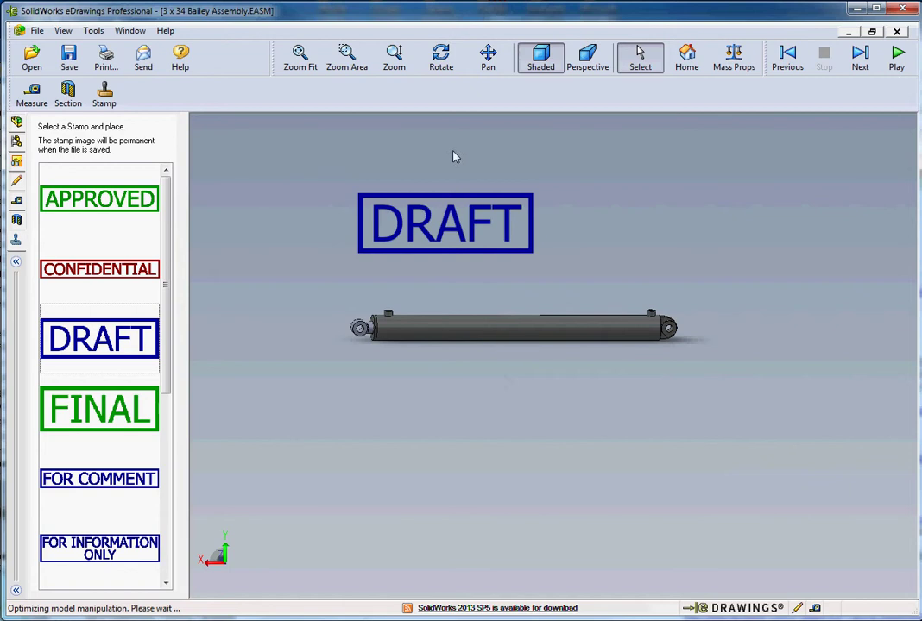
click(453, 202)
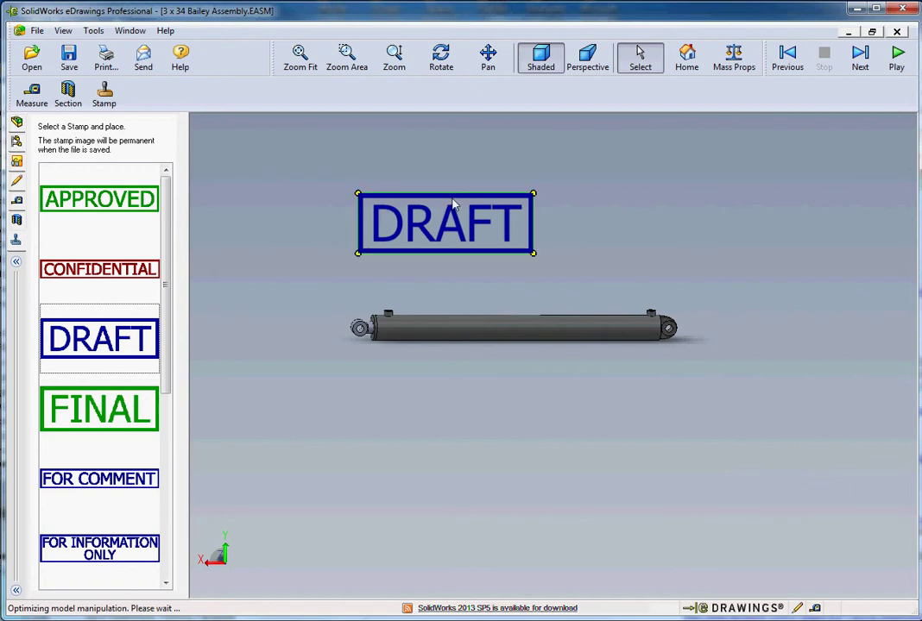
key(Delete)
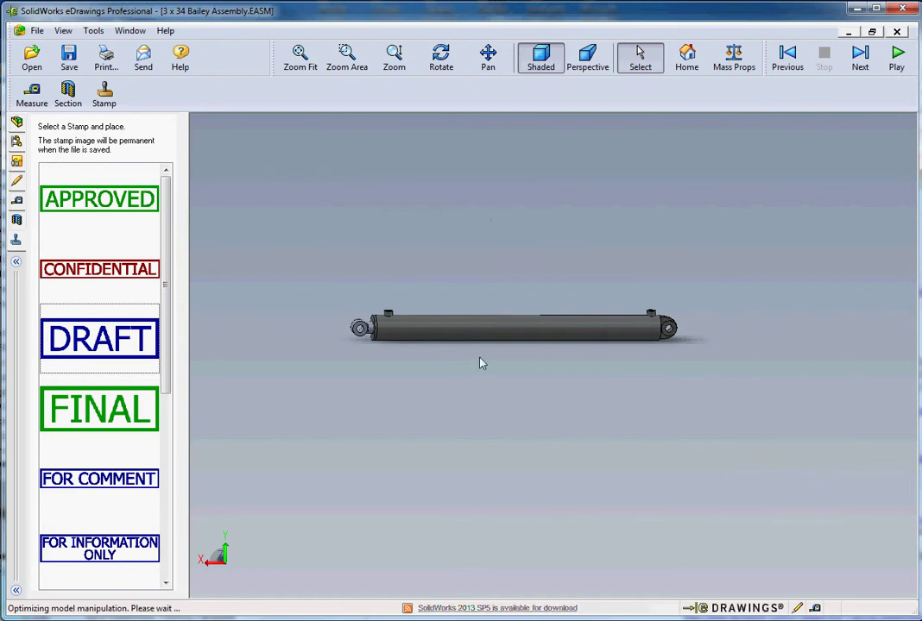
drag(482, 364, 513, 374)
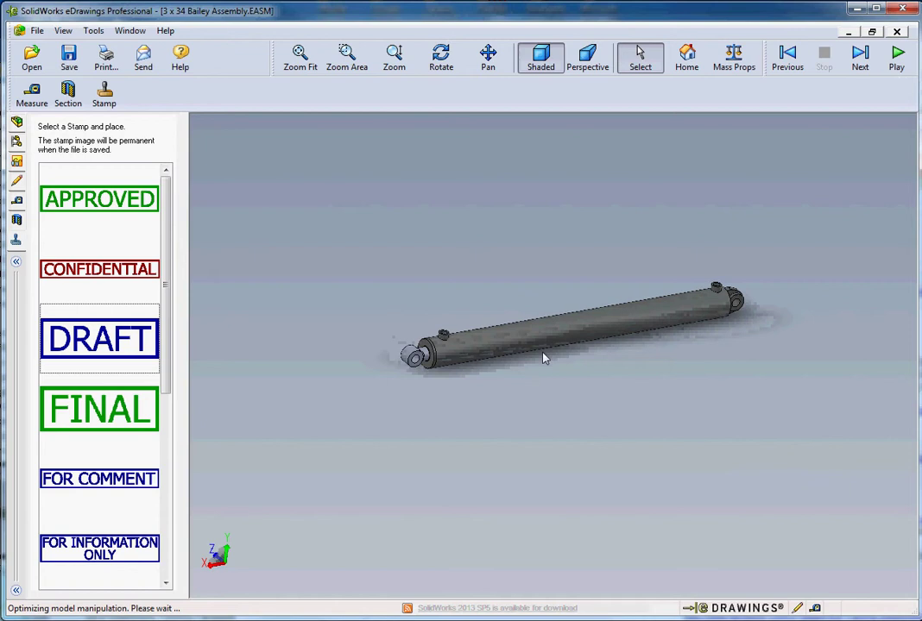
scroll(568, 332, down, 3)
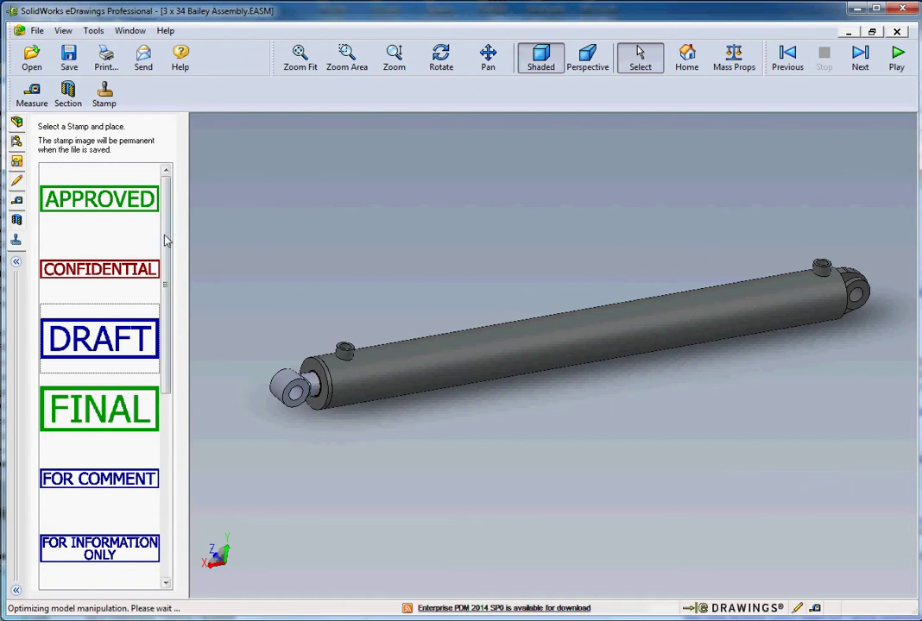
- Show the component tree, zoom the cylinder in and out, and fit it back
click(16, 120)
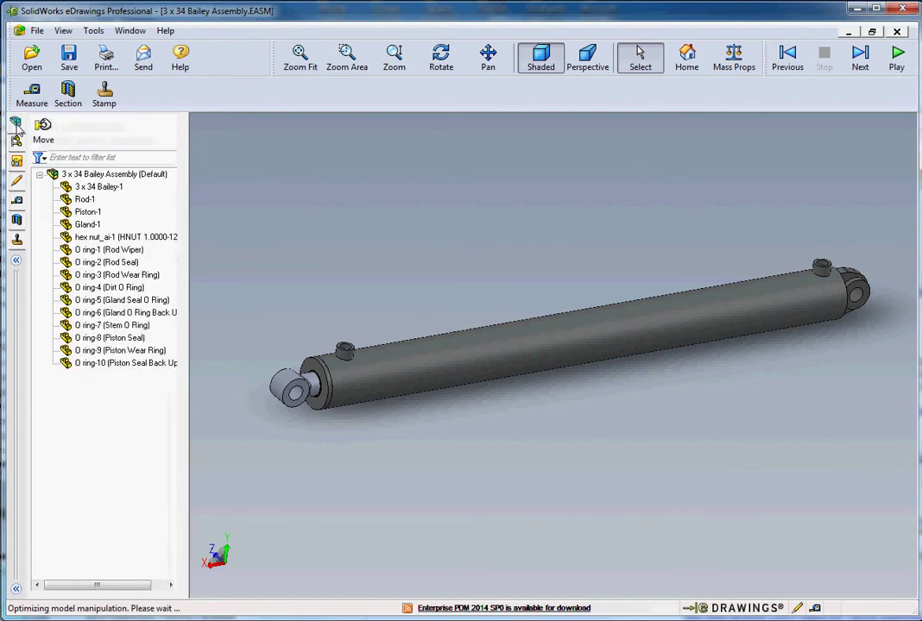
click(299, 62)
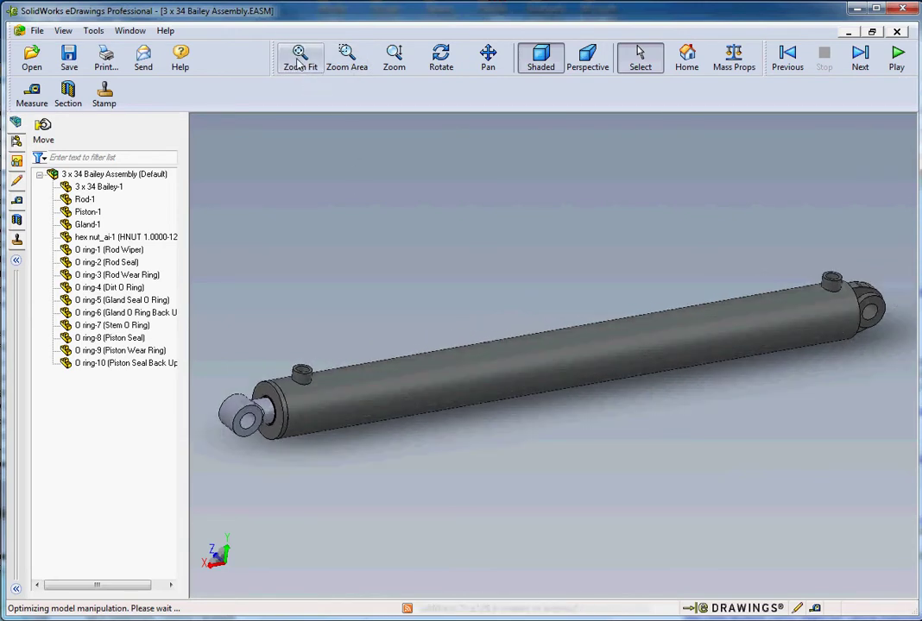
scroll(553, 313, down, 3)
scroll(596, 321, down, 2)
scroll(559, 302, up, 6)
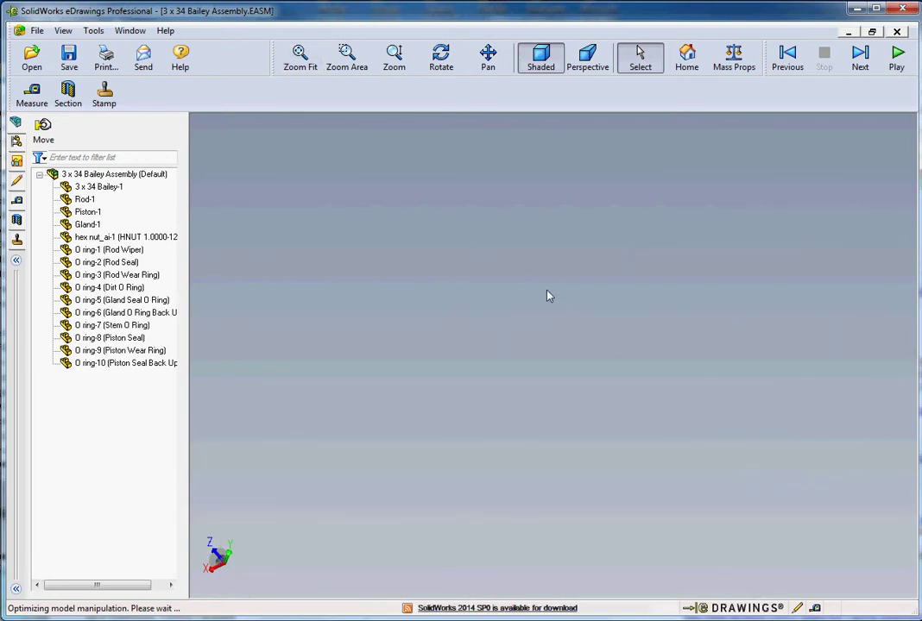
scroll(546, 296, down, 6)
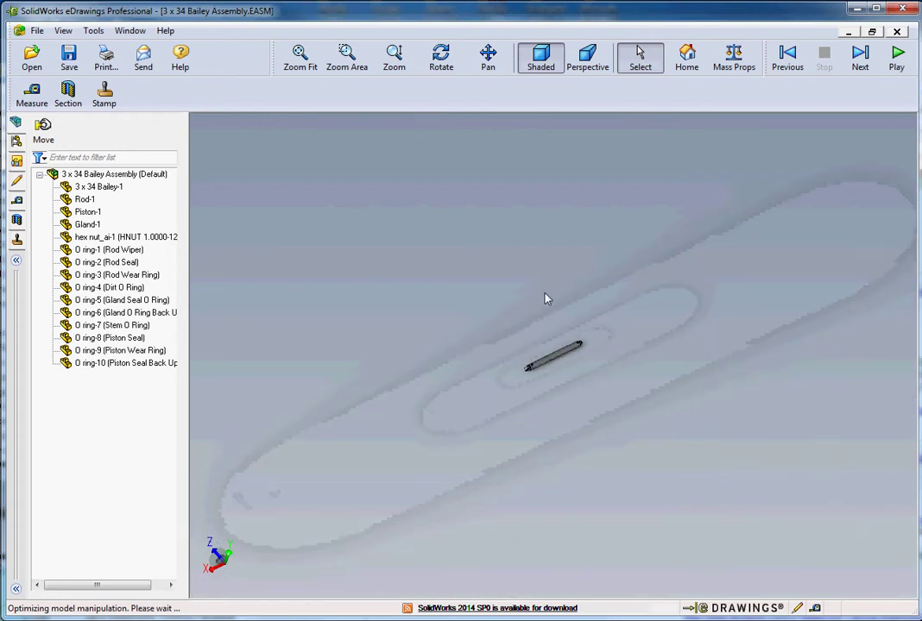
click(298, 64)
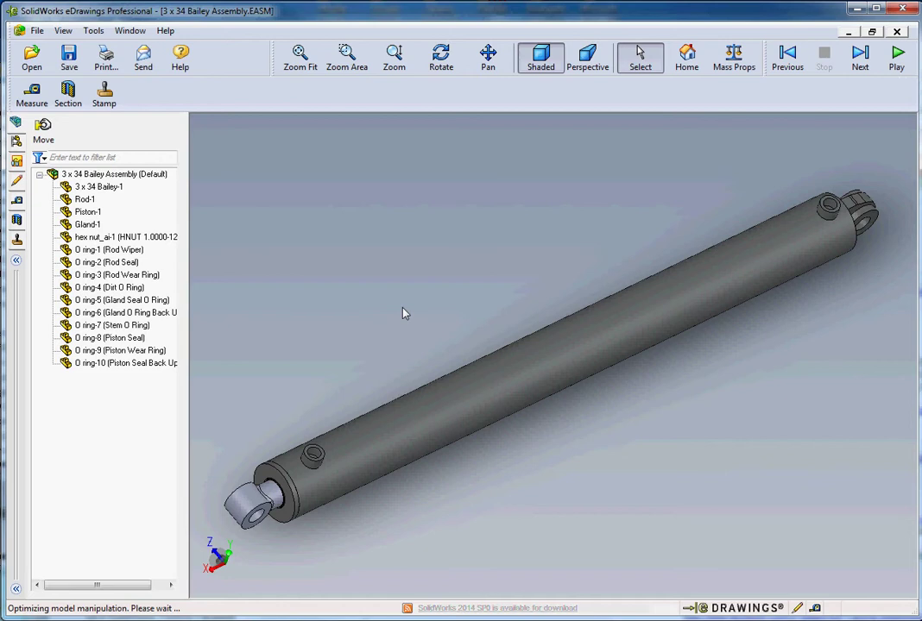
- Box-zoom repeatedly into the rod-end eye, then fit the whole cylinder back
click(347, 57)
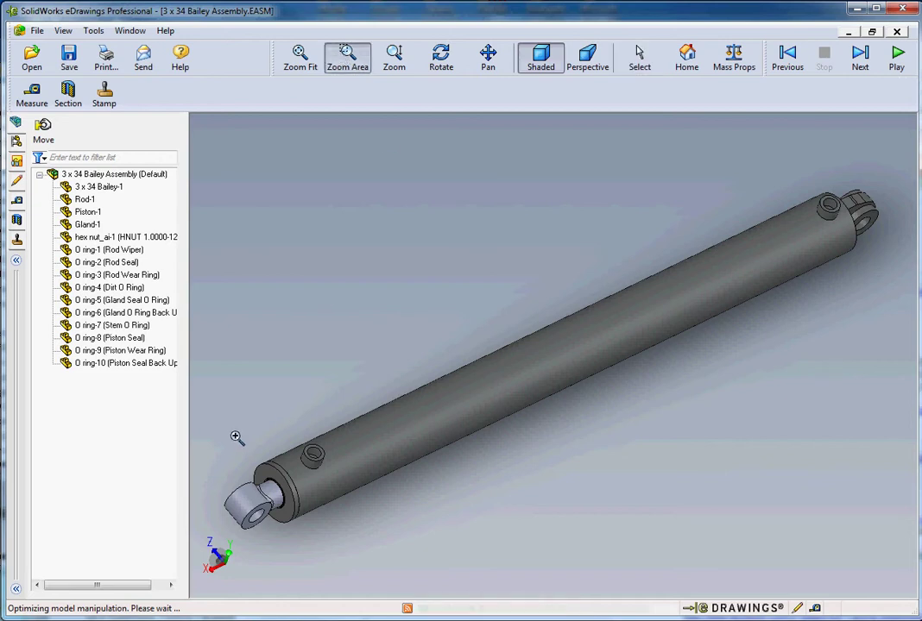
drag(223, 428, 351, 558)
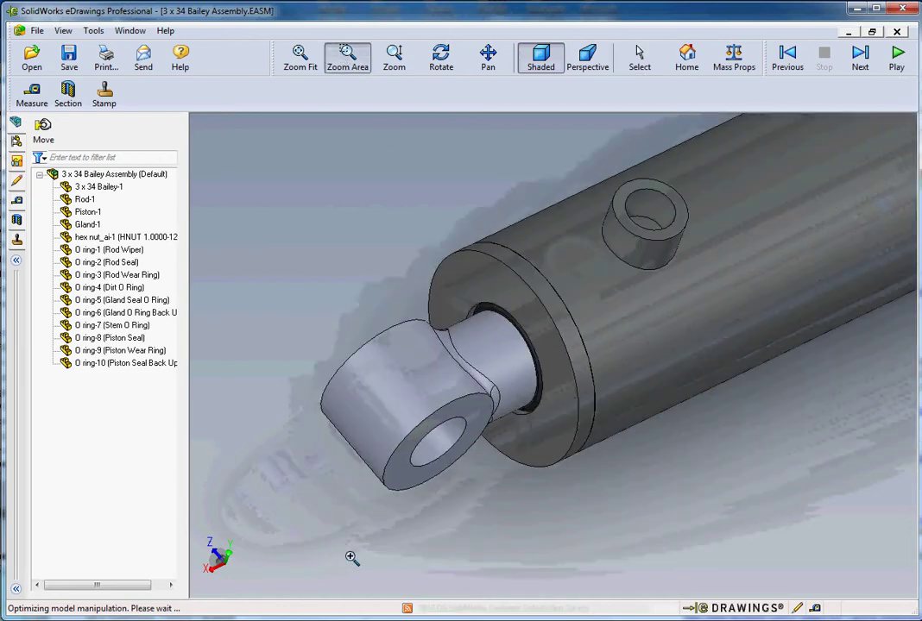
drag(292, 246, 678, 526)
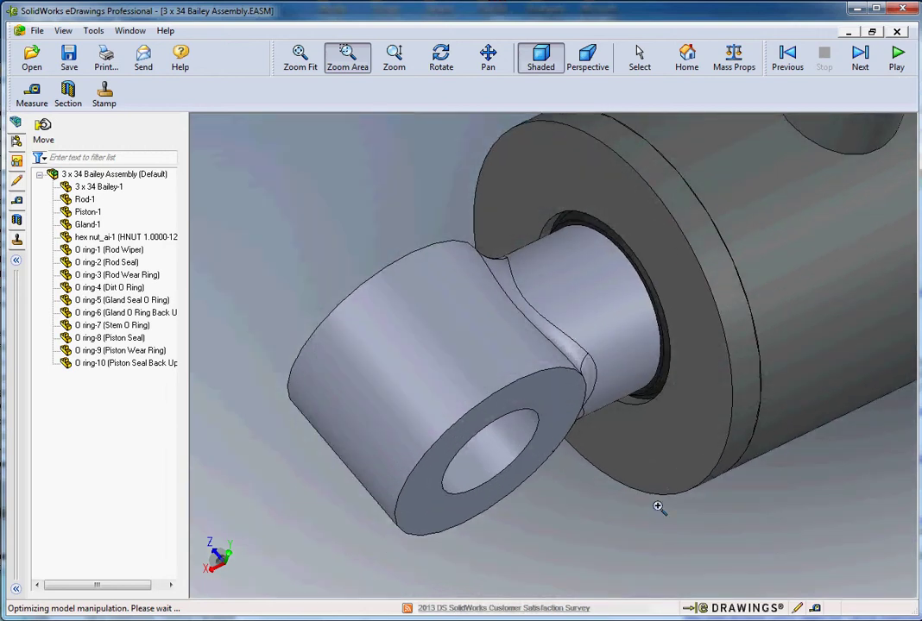
drag(280, 195, 722, 520)
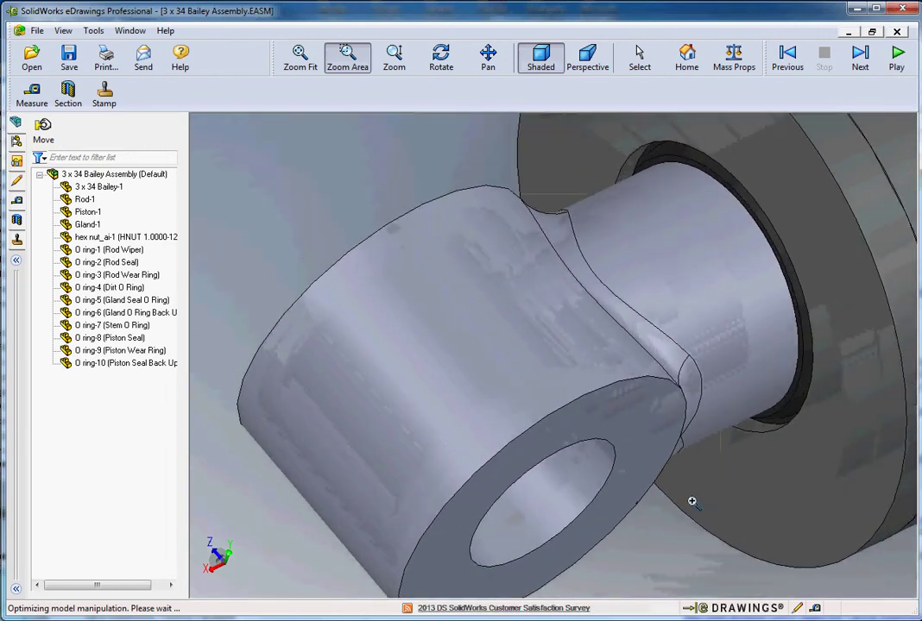
click(300, 57)
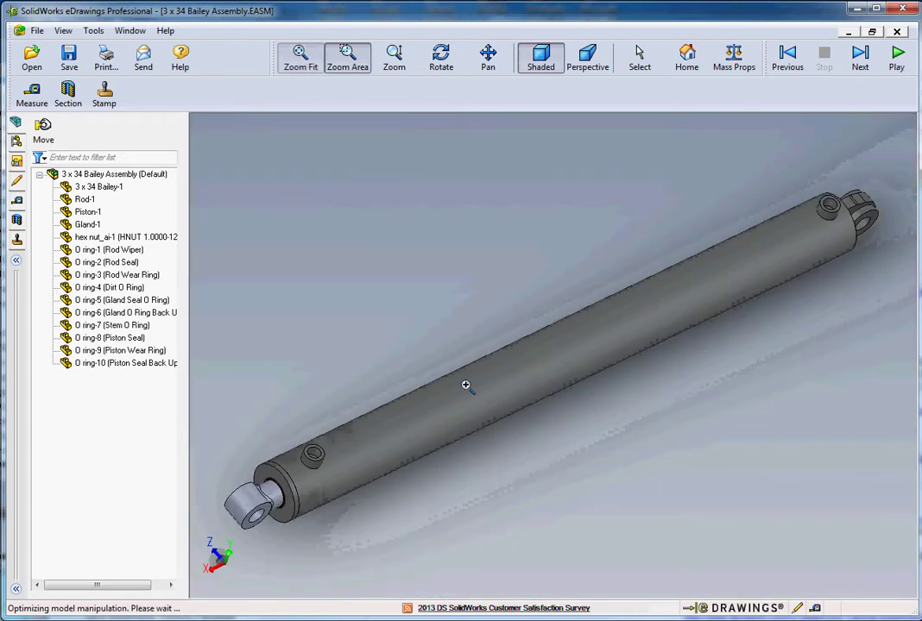
- Zoom freehand out and in, settling with the cylinder shown smaller
click(394, 57)
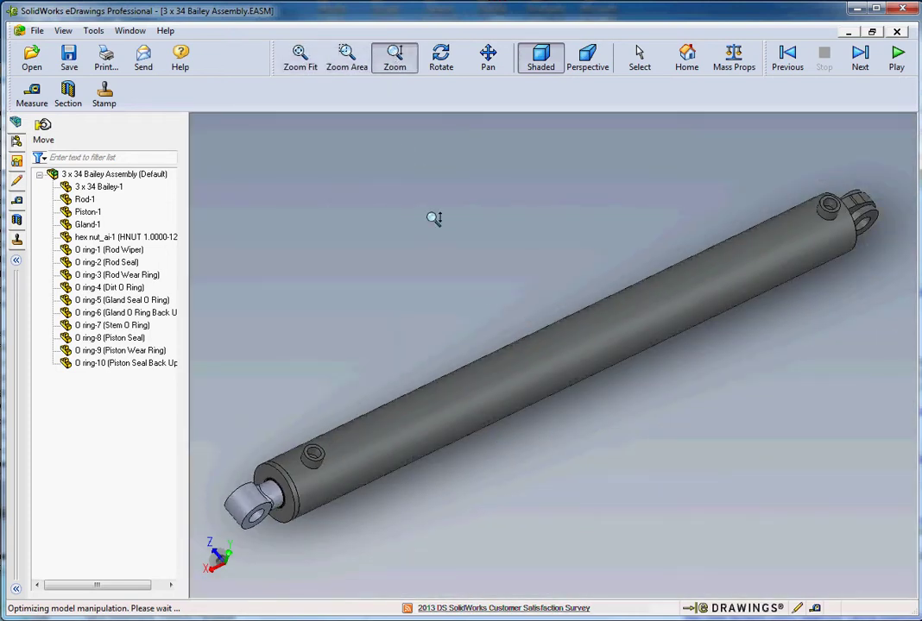
drag(432, 216, 452, 493)
drag(639, 299, 461, 372)
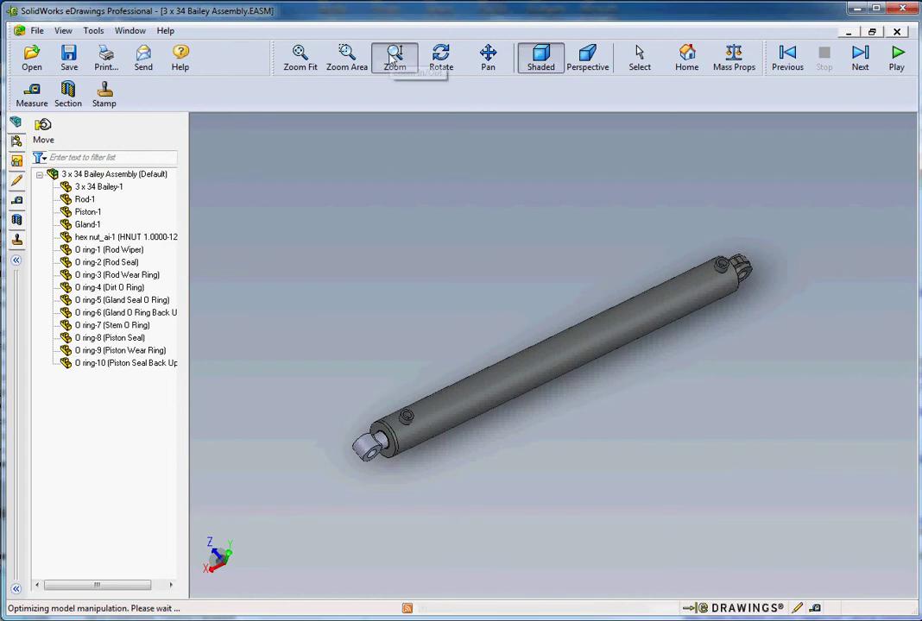
drag(425, 269, 420, 295)
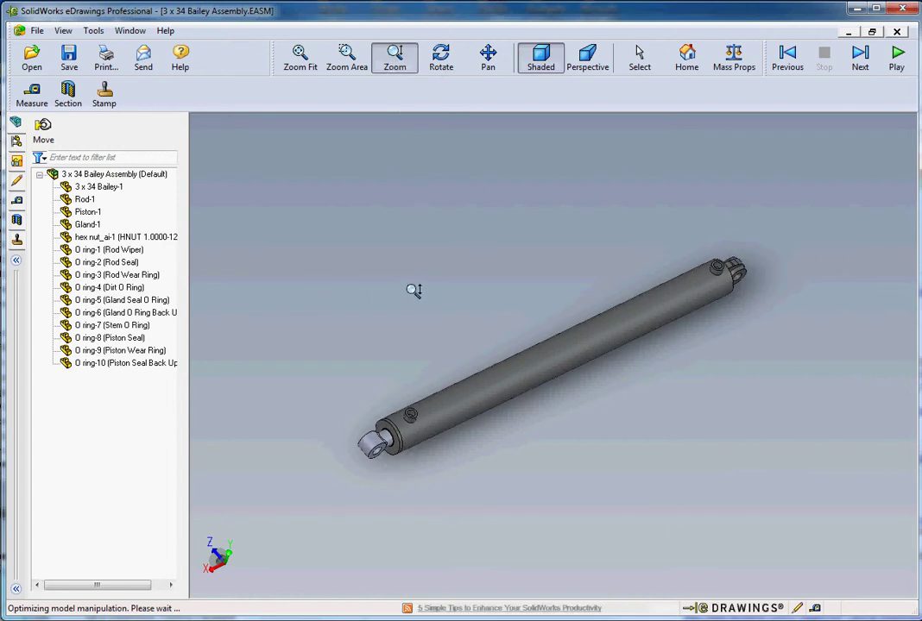
- Rotate the cylinder to a new orientation, fit it, and pan it left and down
click(438, 60)
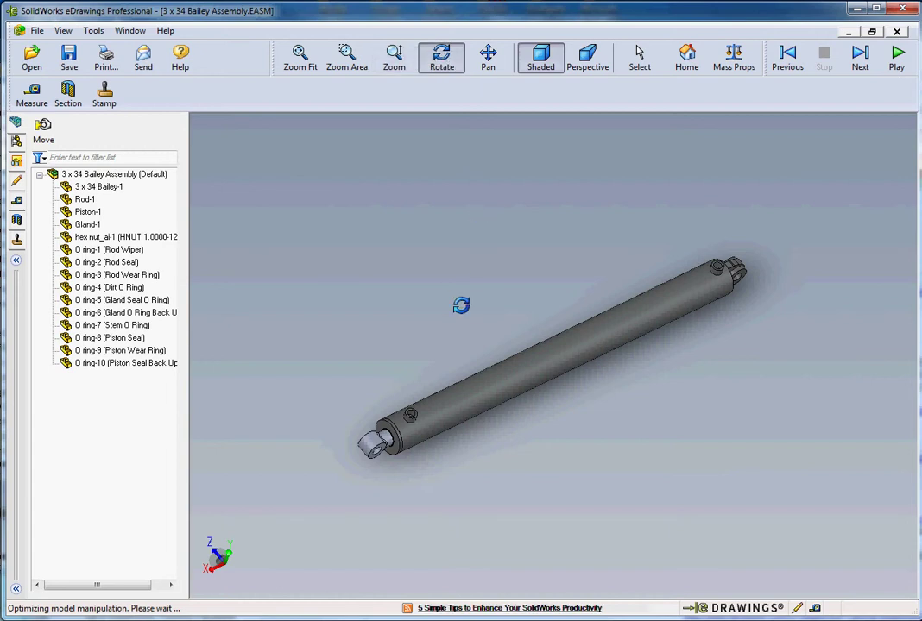
drag(460, 306, 511, 294)
click(302, 63)
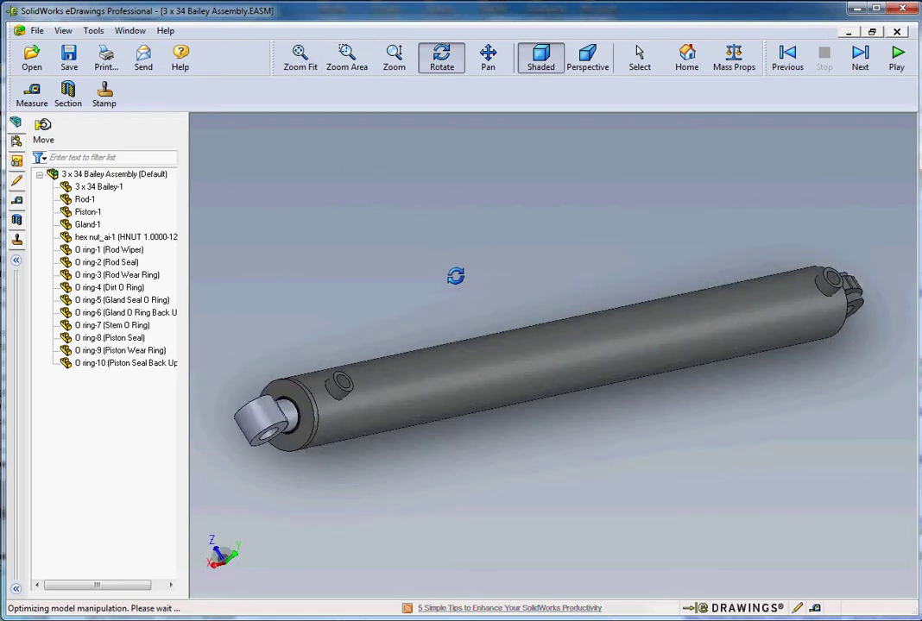
drag(452, 266, 499, 194)
click(489, 57)
drag(549, 309, 523, 319)
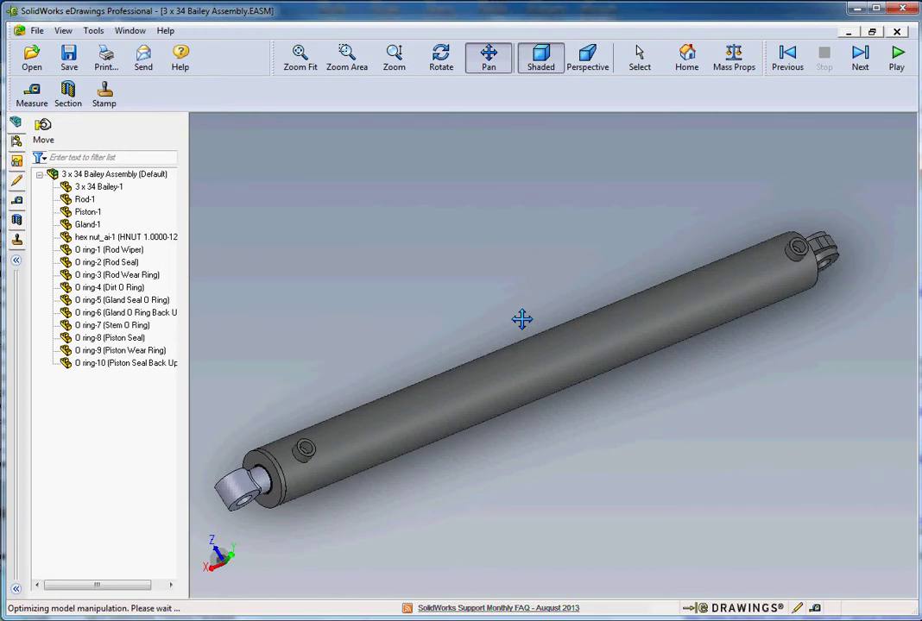
- Switch to line display and back to shaded, then rotate so the end faces show and zoom
click(541, 59)
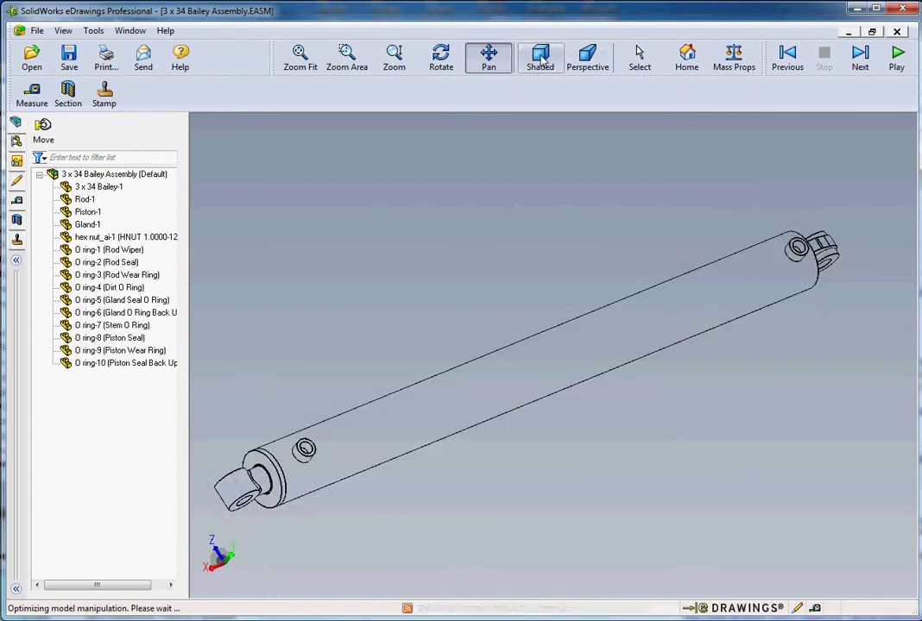
click(541, 59)
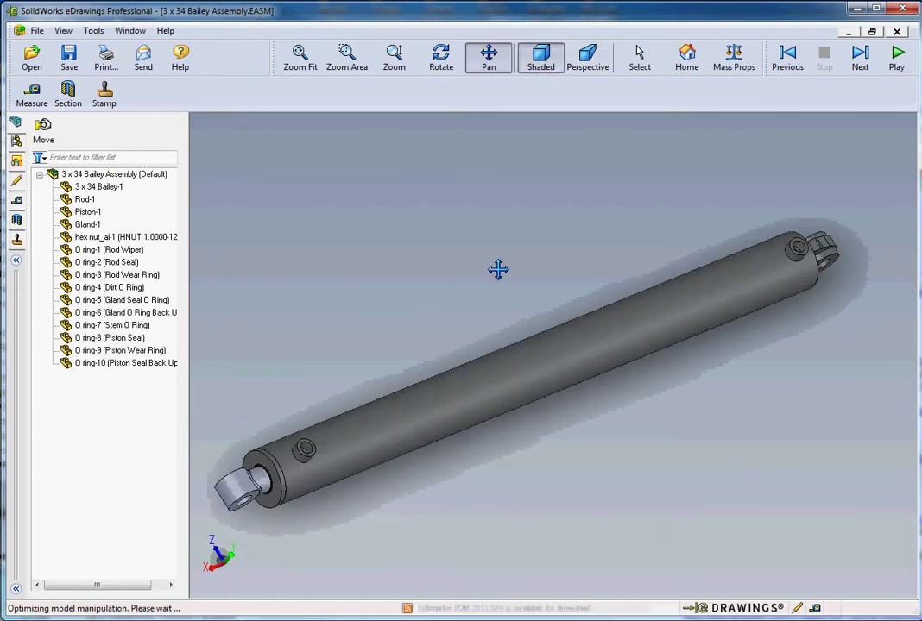
middle_drag(493, 314, 553, 259)
middle_drag(704, 360, 769, 290)
scroll(769, 290, down, 2)
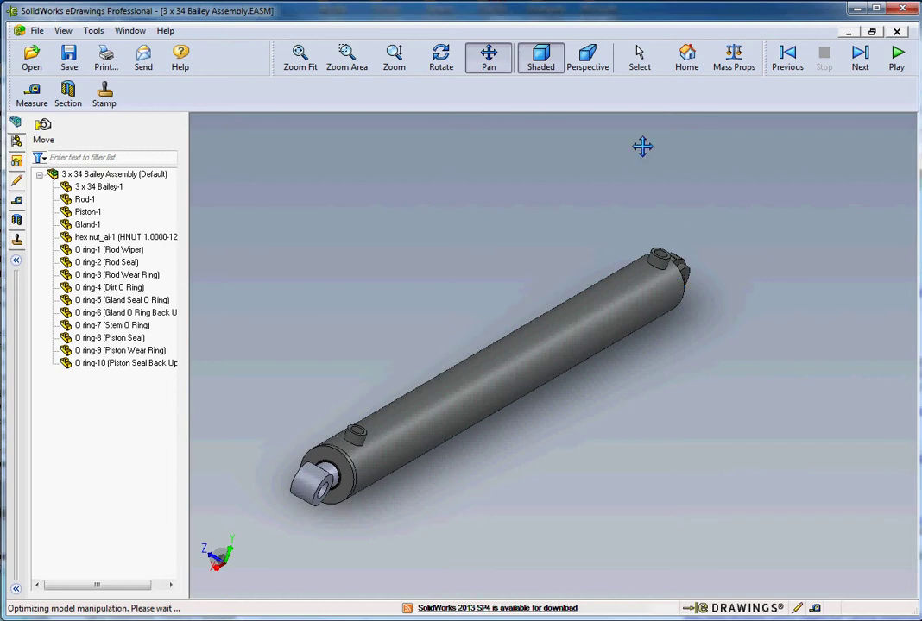
- Turn on perspective, pan the cylinder right and up, and return to the Select tool
click(586, 69)
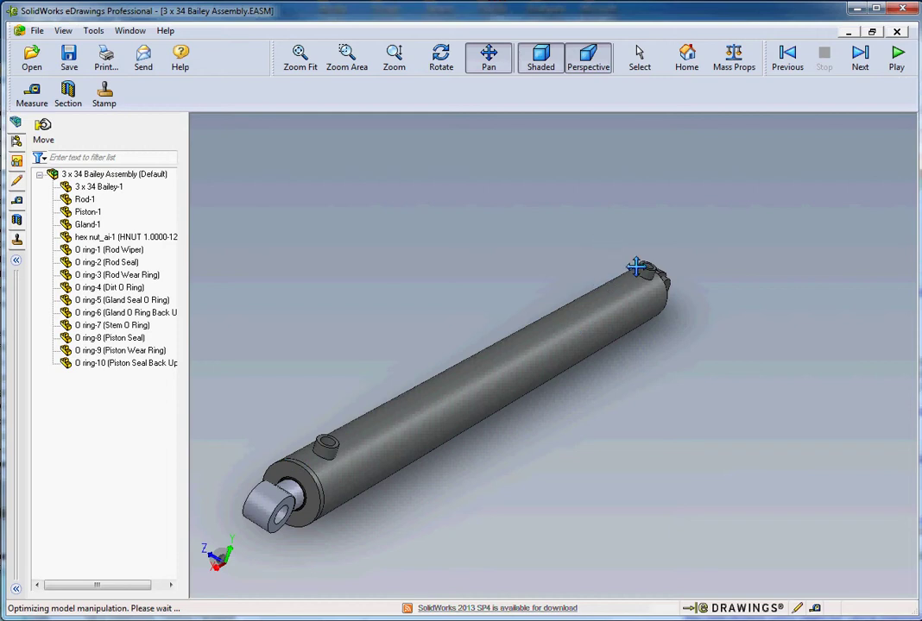
drag(487, 436, 578, 453)
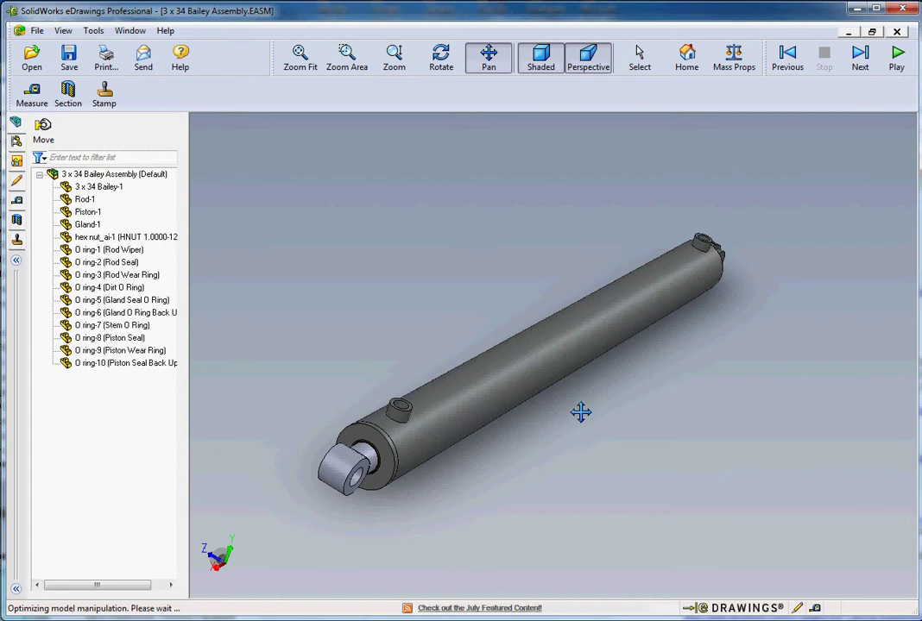
click(640, 57)
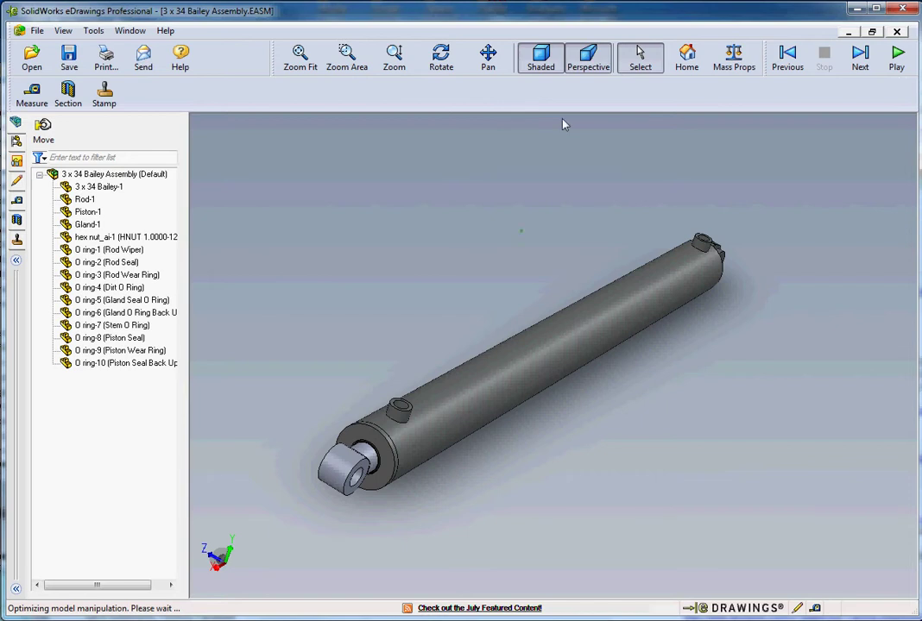
key(p)
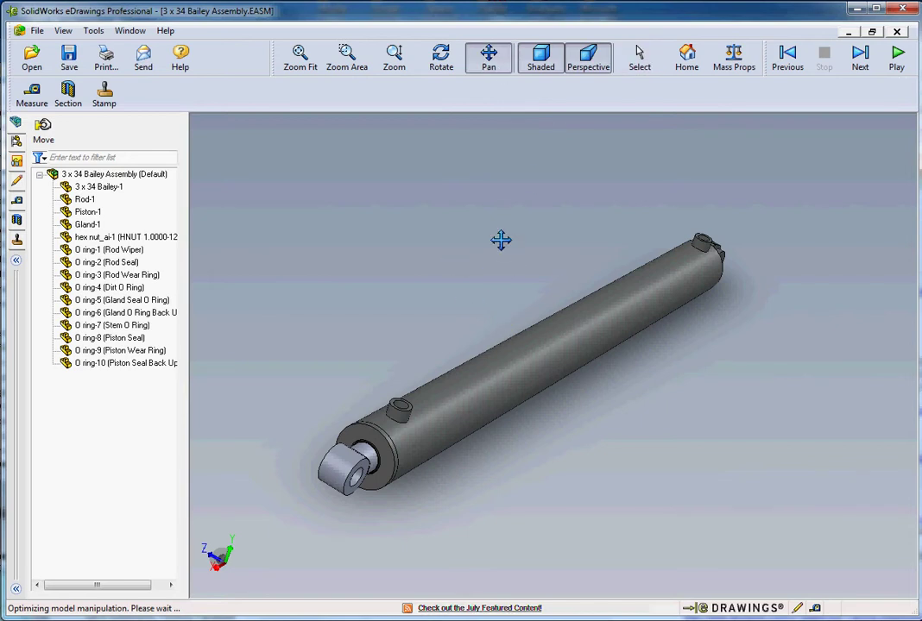
click(640, 60)
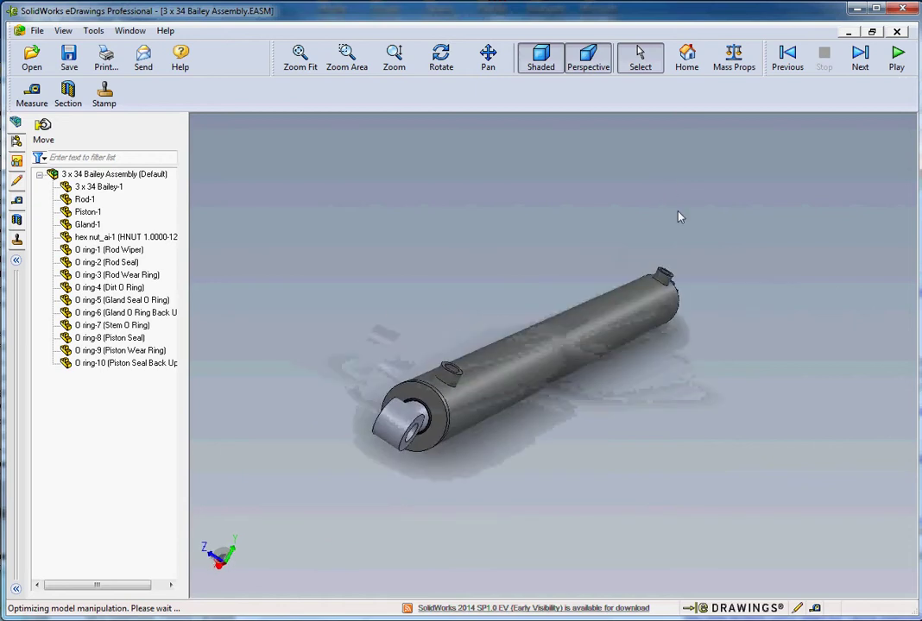
- Go to the home view, play the spinning animation, and stop it at home
click(686, 59)
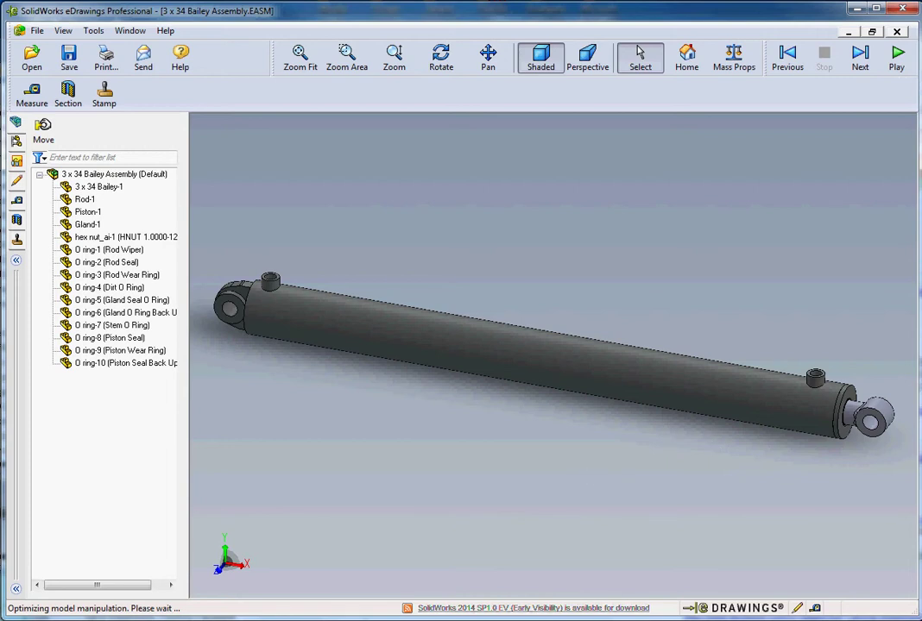
click(897, 60)
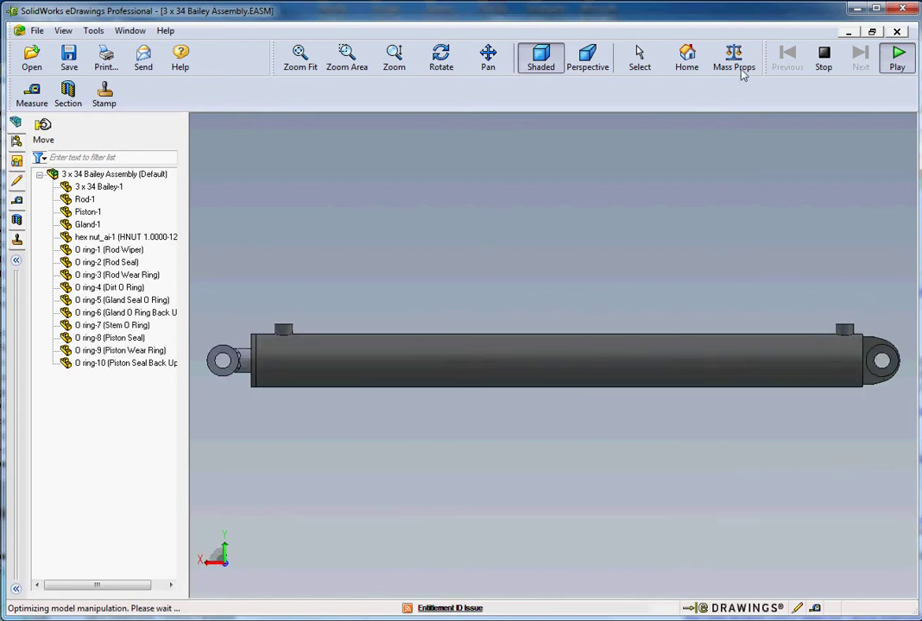
click(694, 69)
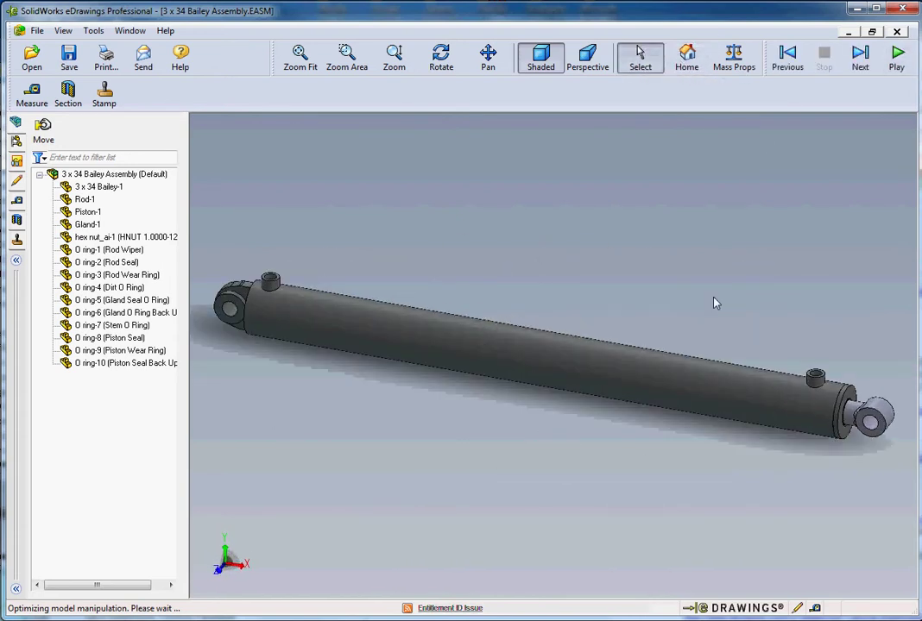
- Show the assembly's mass properties in Inches with 3 decimal places
click(733, 59)
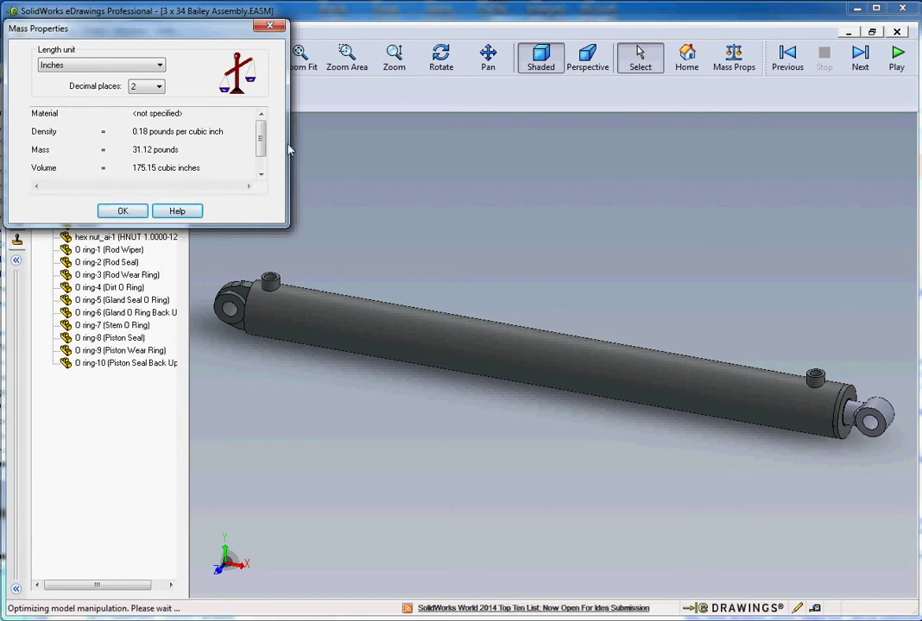
click(72, 69)
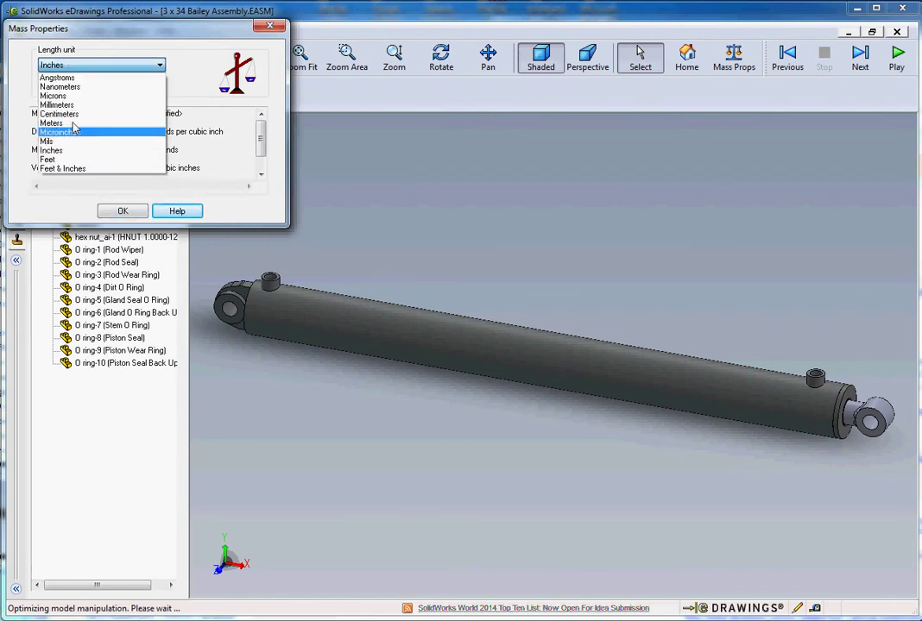
click(87, 150)
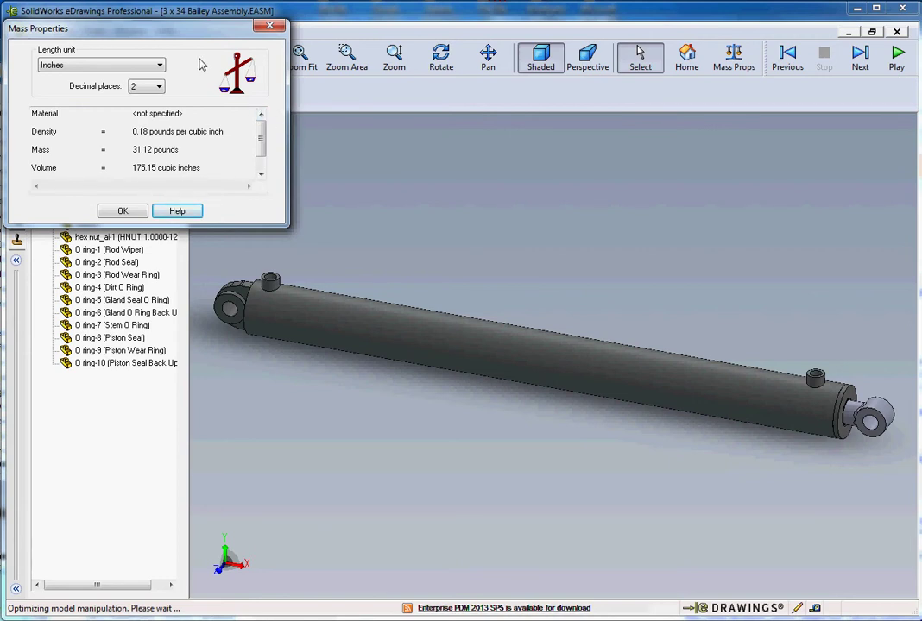
click(159, 87)
click(135, 118)
click(97, 66)
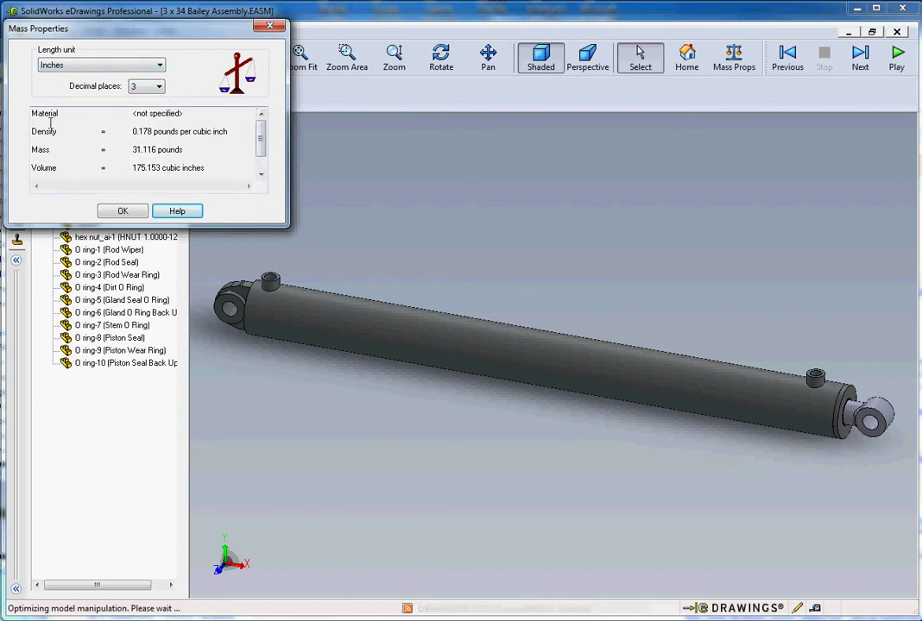
- Scroll through the values (31.116 lb, 175.153 cubic inches), keep Inches, and close the mass properties
mouse_move(263, 148)
mouse_down()
mouse_move(263, 165)
mouse_move(263, 135)
mouse_up()
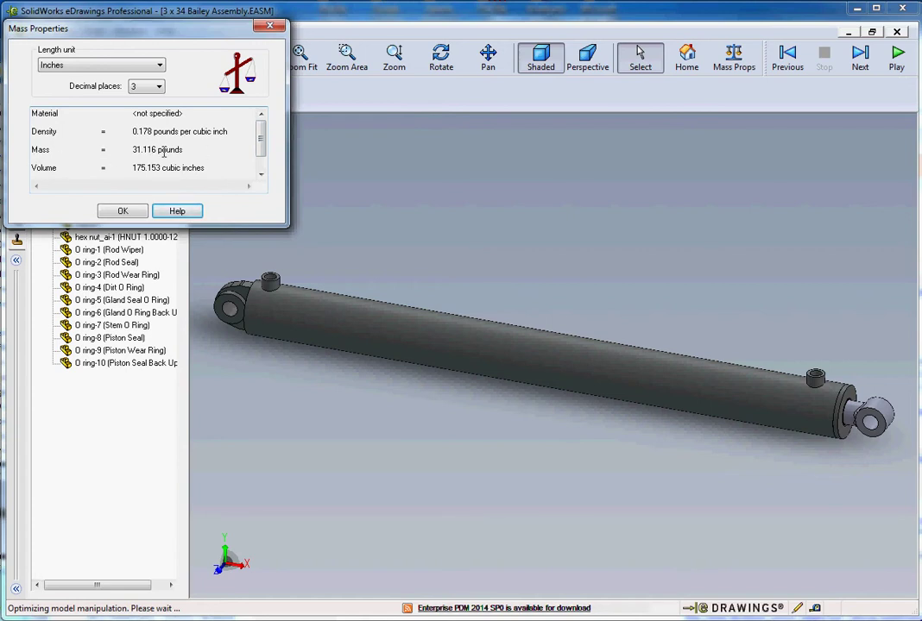
drag(261, 144, 262, 154)
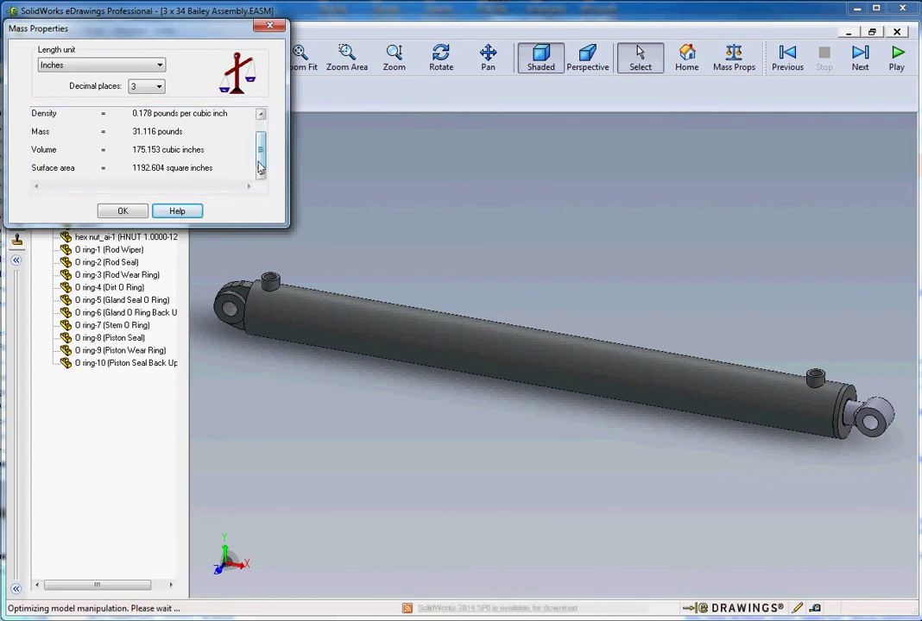
click(157, 65)
click(160, 67)
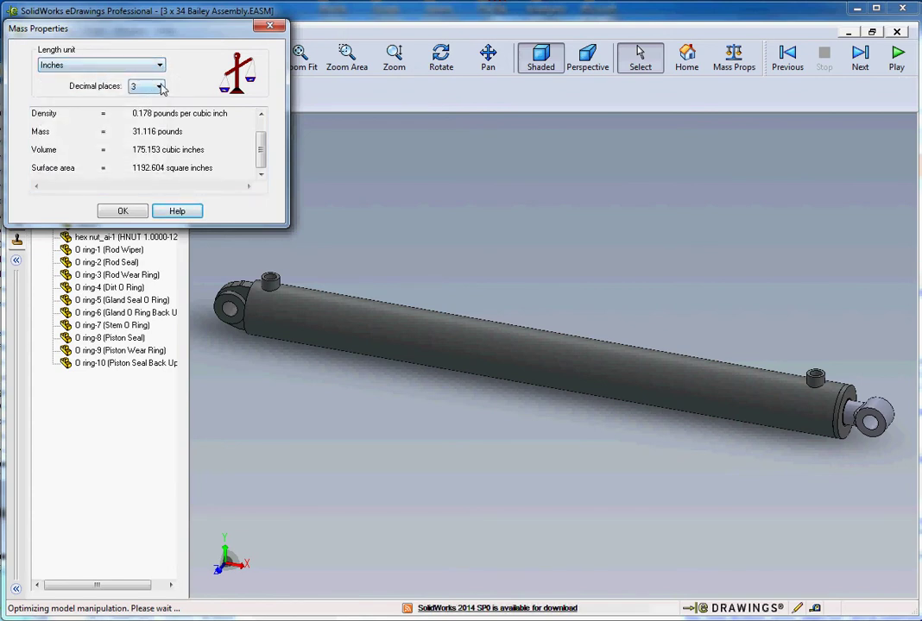
click(129, 66)
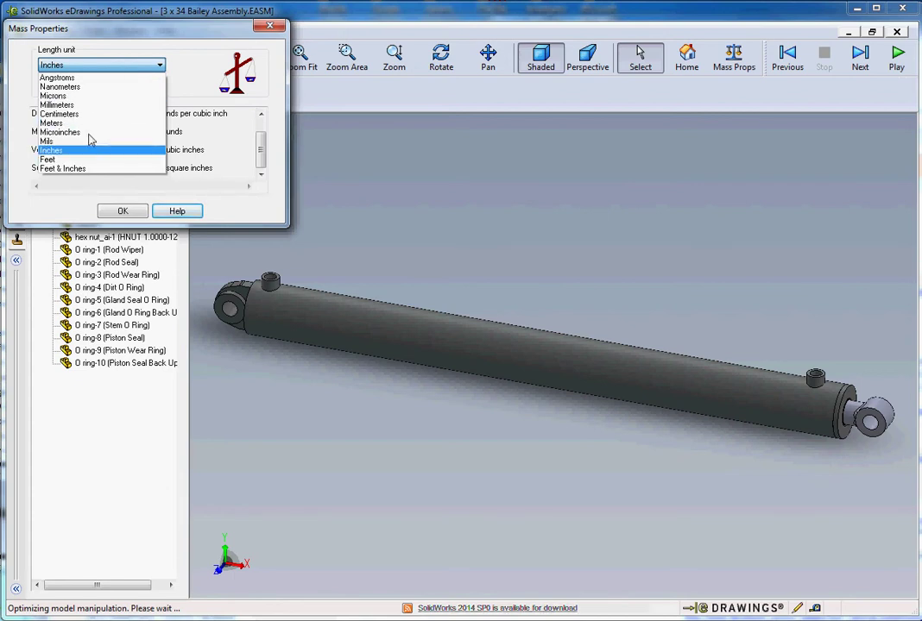
click(185, 69)
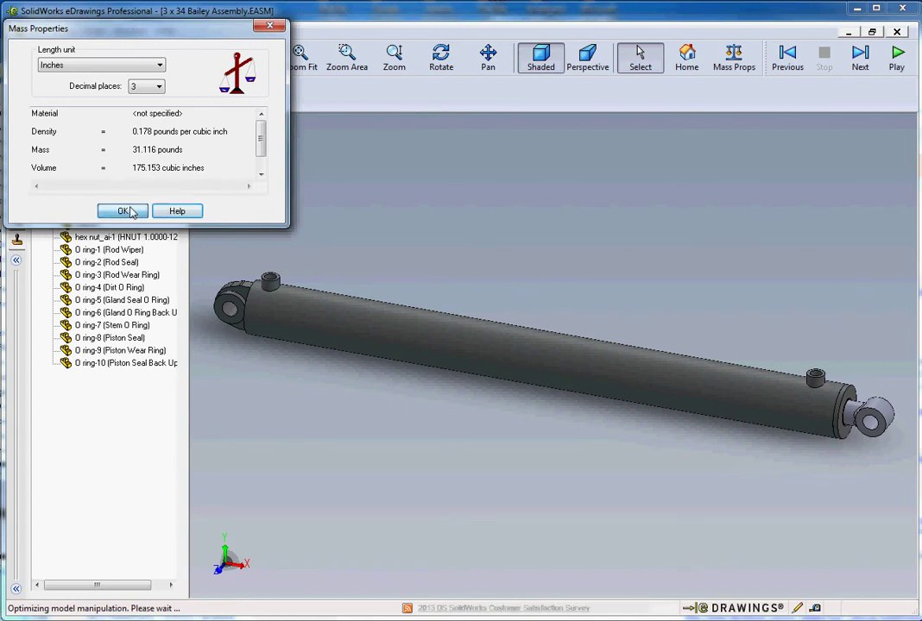
click(125, 211)
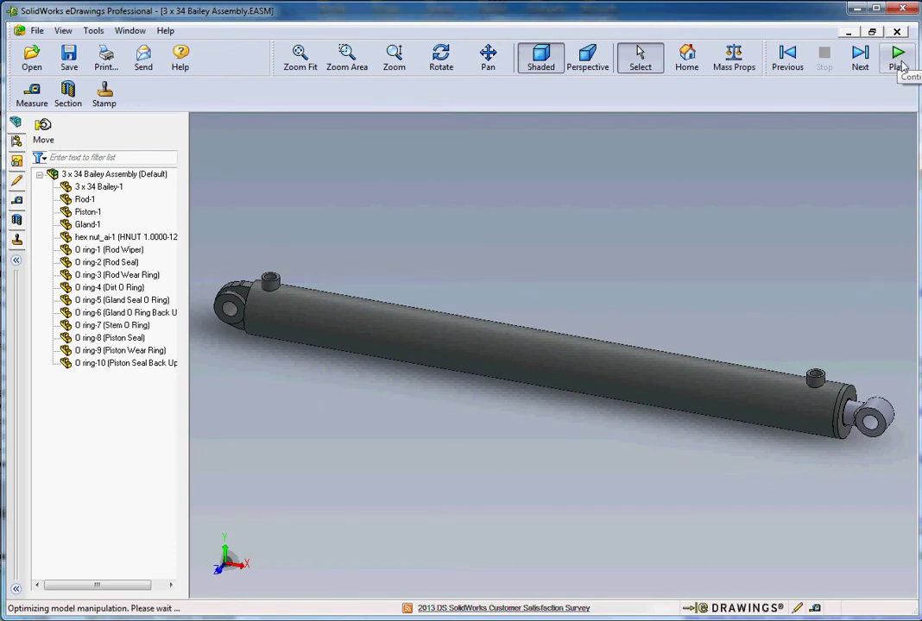
- Cycle through the Isometric, Front, Back, Right and Top standard views, moving Top to the list start
click(17, 161)
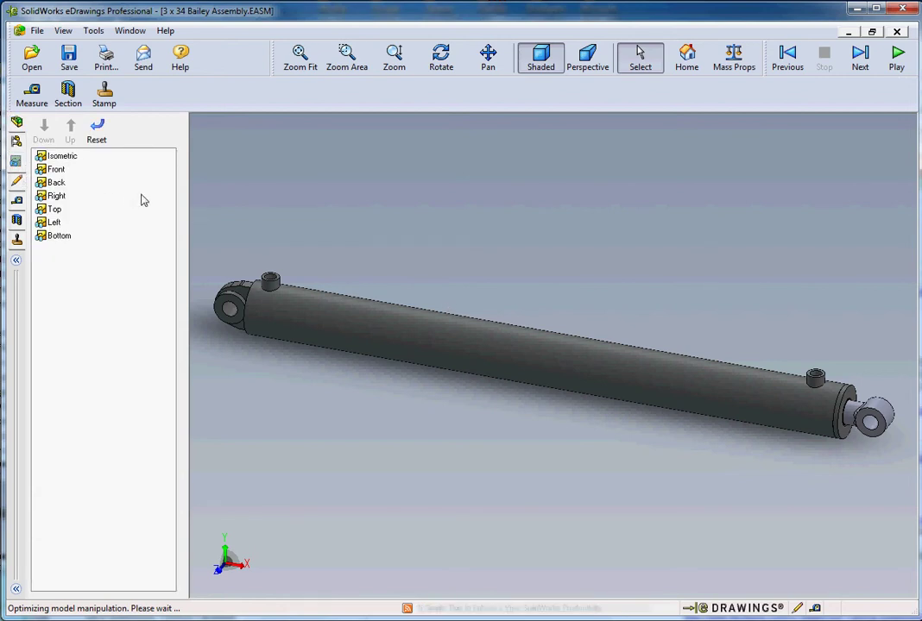
click(62, 157)
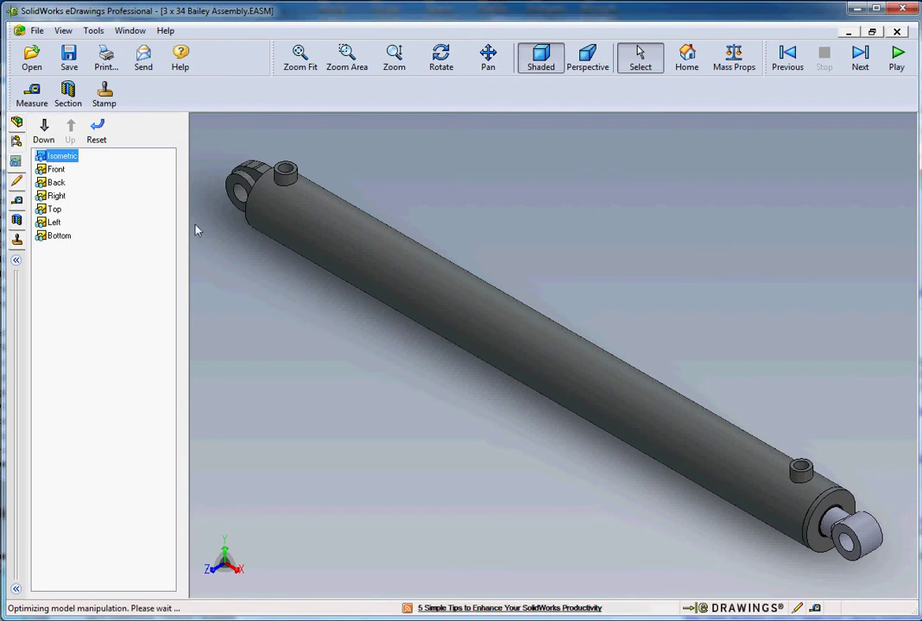
click(54, 170)
click(55, 182)
click(56, 196)
click(54, 209)
drag(88, 164, 76, 153)
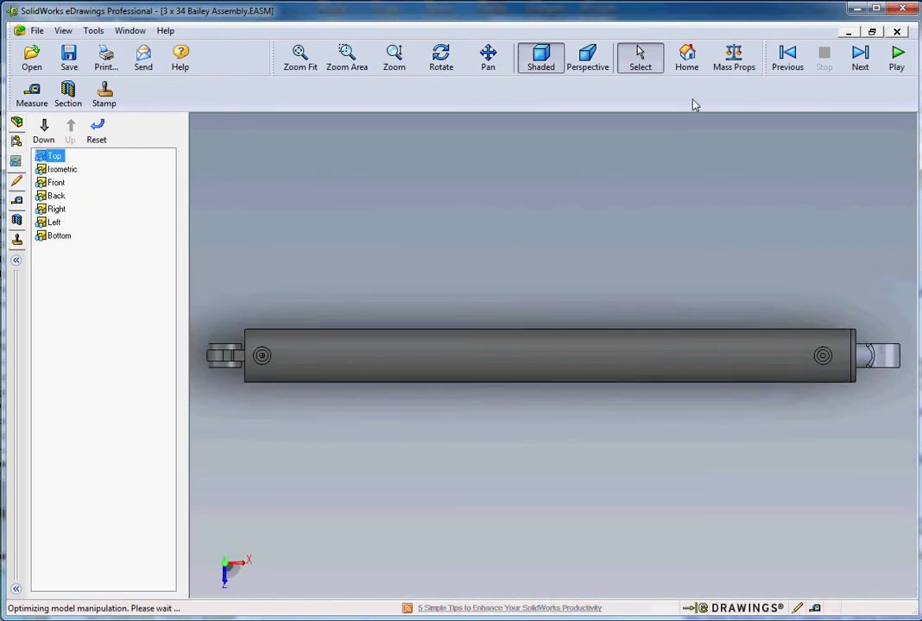
- Play the saved-view animation, stop it, then step next, previous and next
click(898, 57)
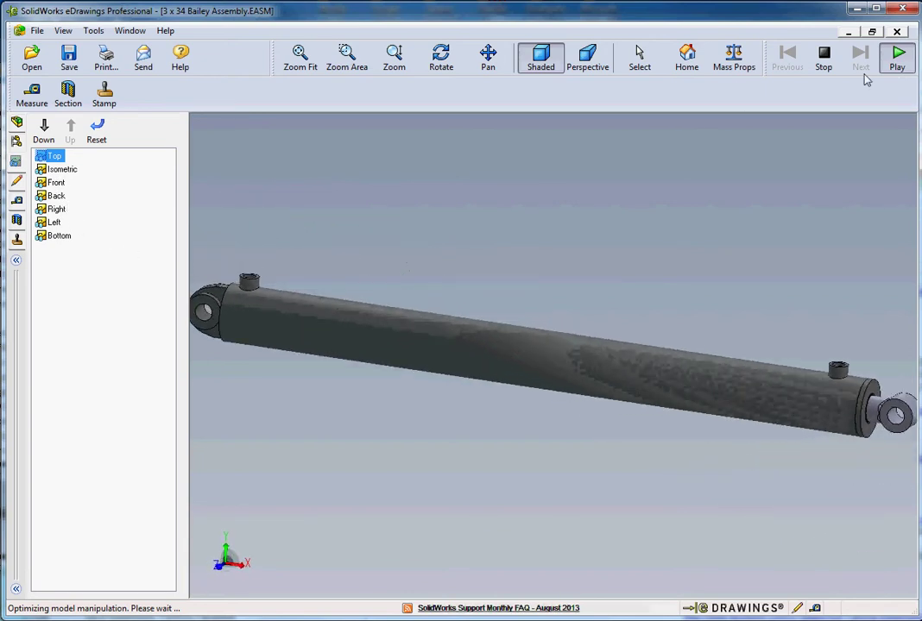
click(824, 57)
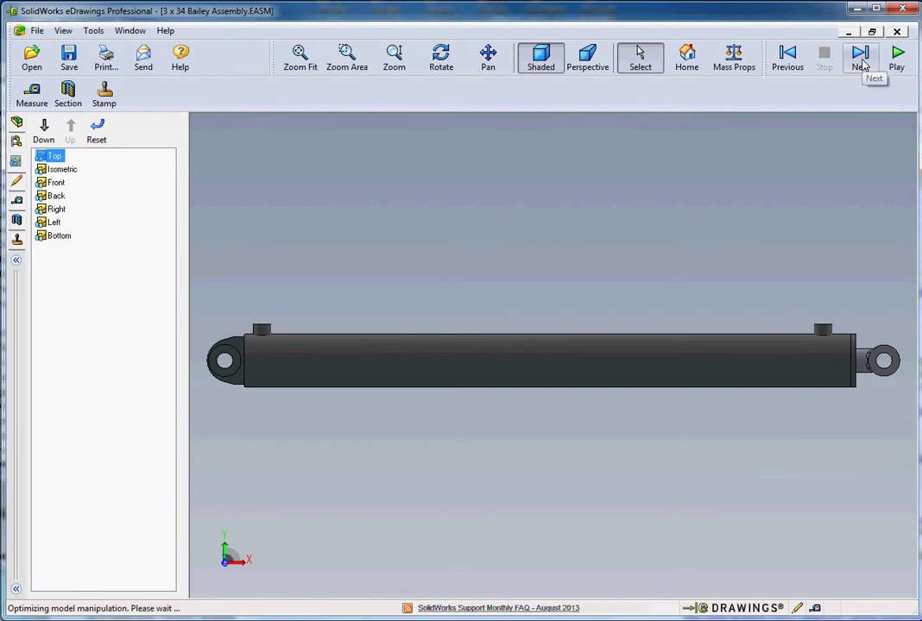
click(862, 61)
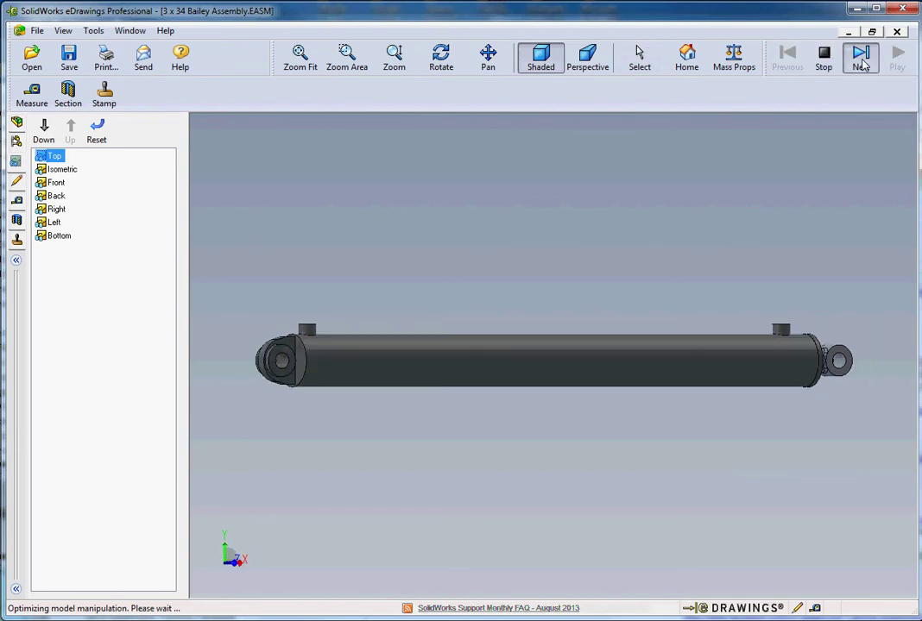
click(787, 61)
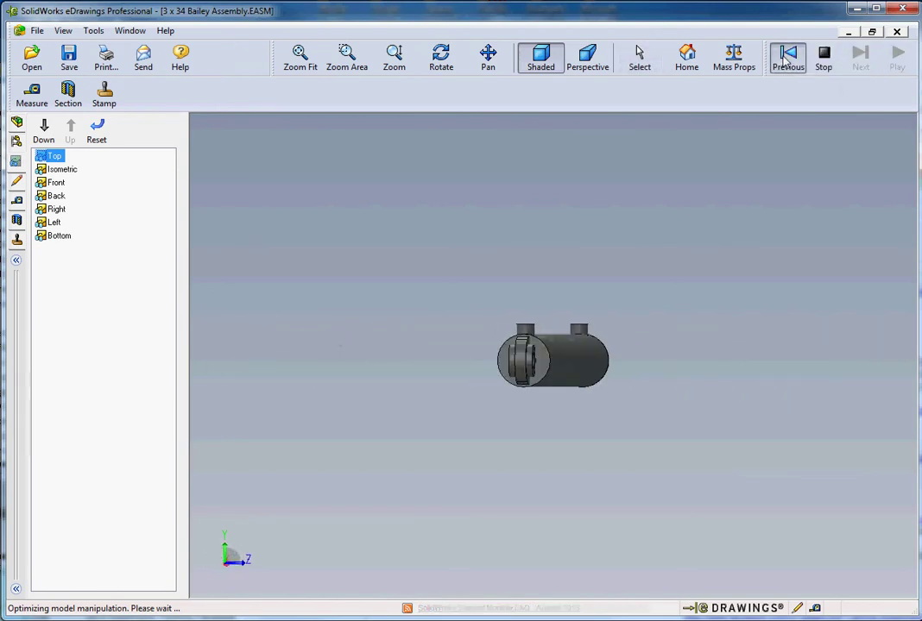
click(859, 57)
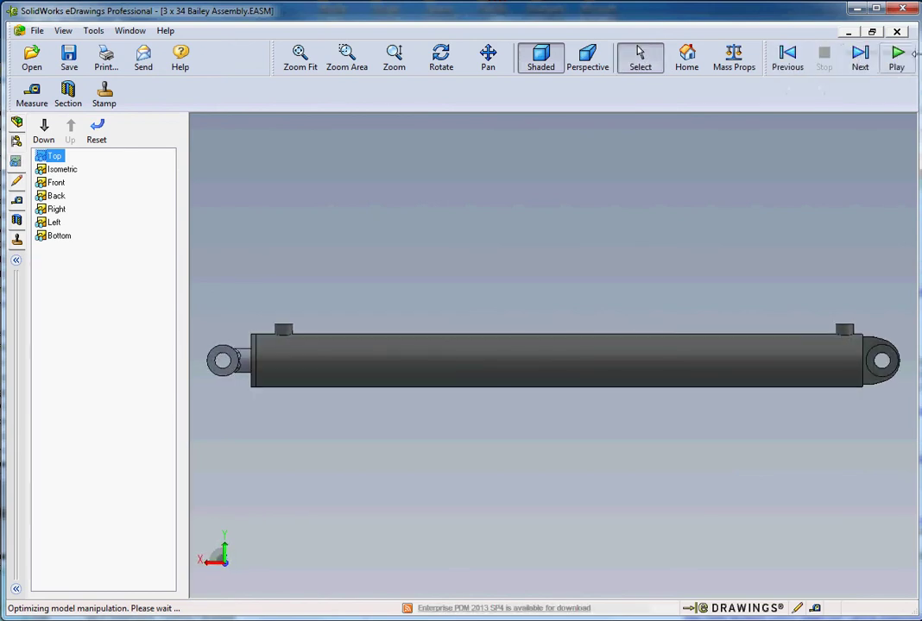
- Bring up the measuring tools and a cross-section, then place a FOR COMMENT stamp above the cylinder
click(31, 98)
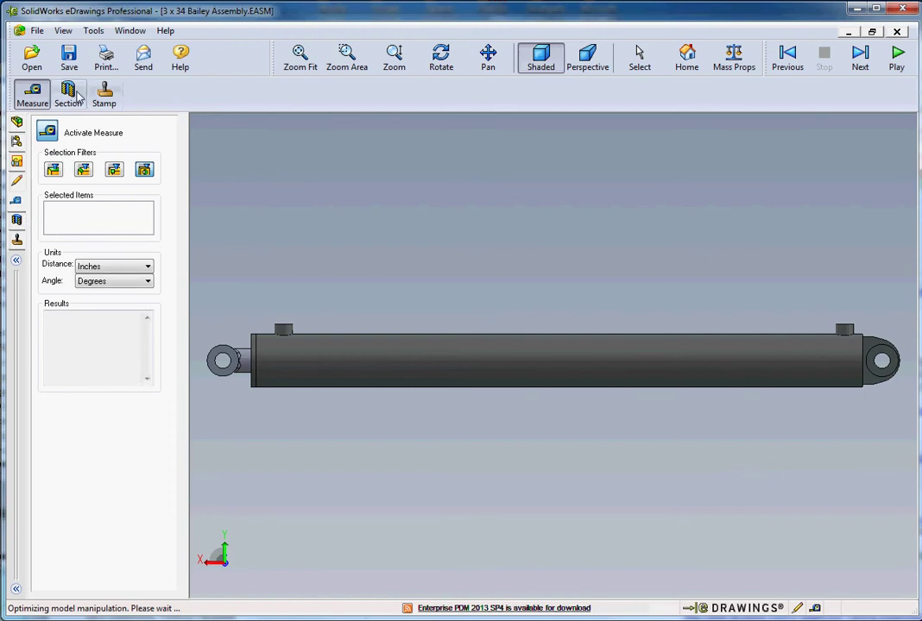
click(76, 95)
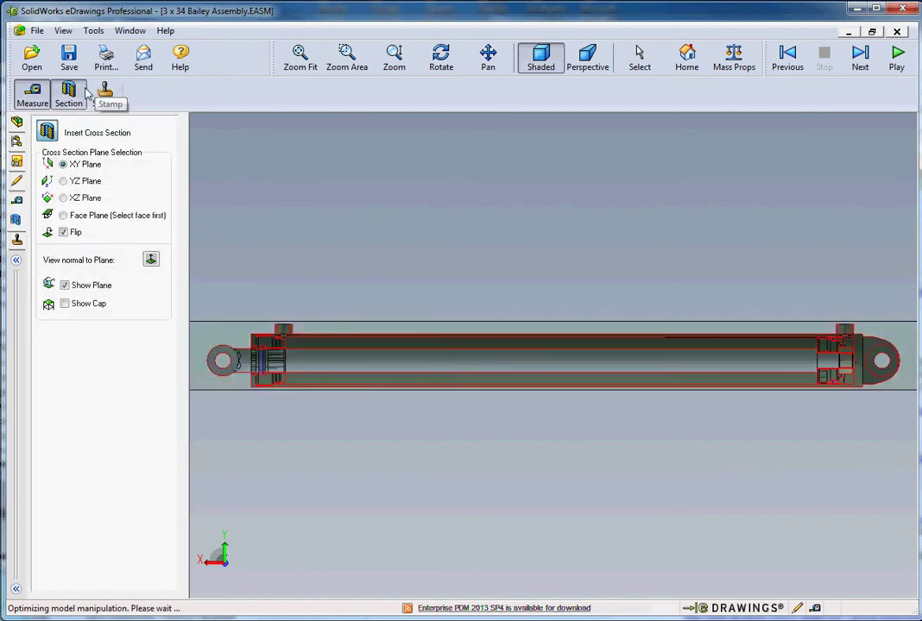
click(107, 93)
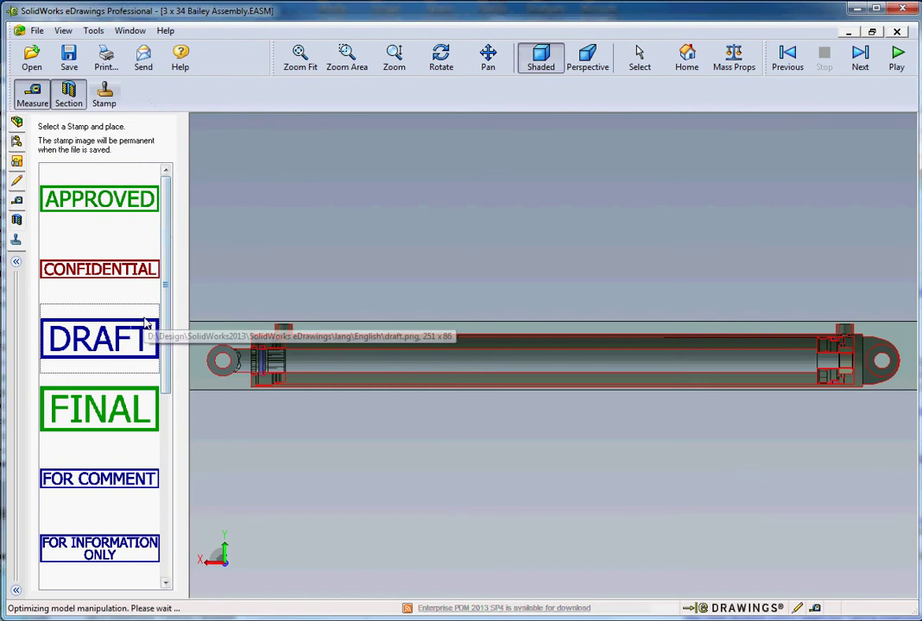
click(91, 413)
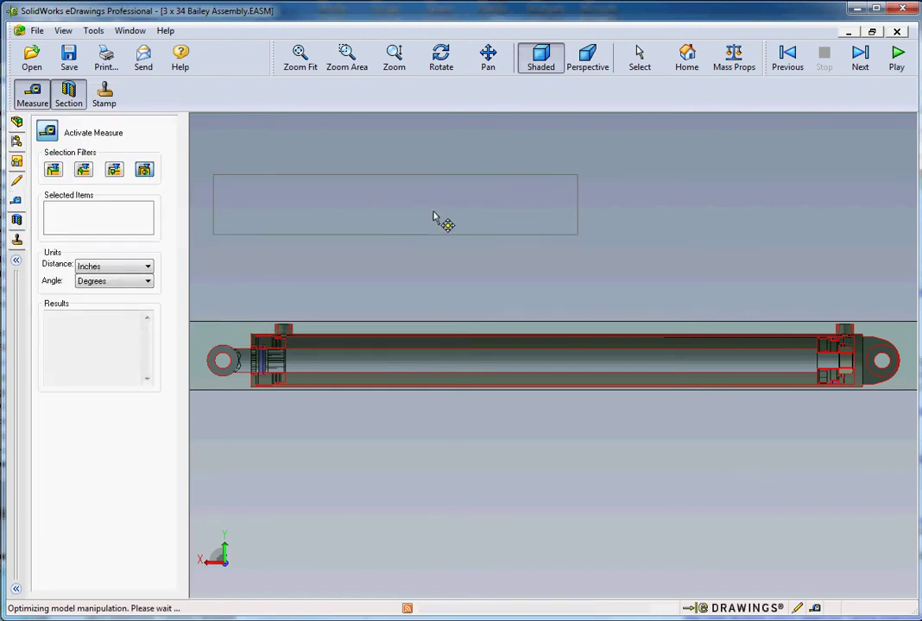
click(427, 207)
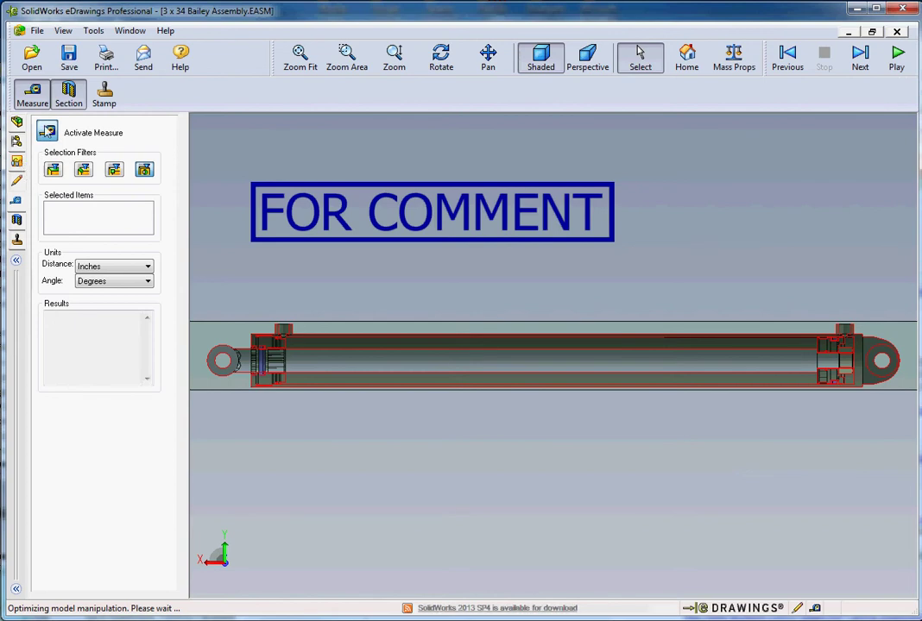
- Turn off measuring, tilt the cylinder into a 3D view, and delete the FOR COMMENT stamp
click(38, 105)
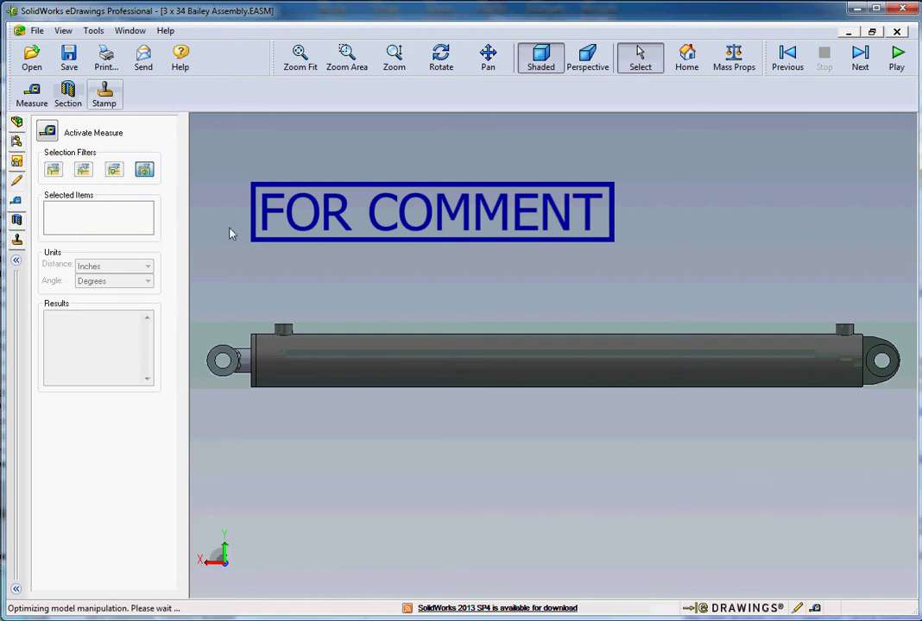
middle_drag(486, 281, 436, 255)
click(409, 227)
key(Delete)
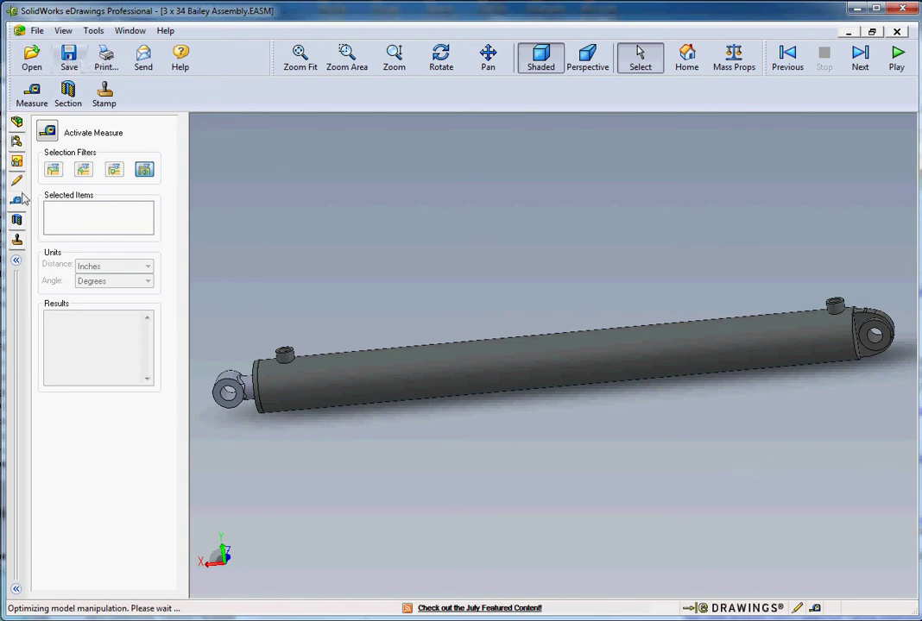
- Display the markup comments (0.750, 'this should be 15 inches', 'made of steel') and save the assembly
click(17, 182)
click(108, 181)
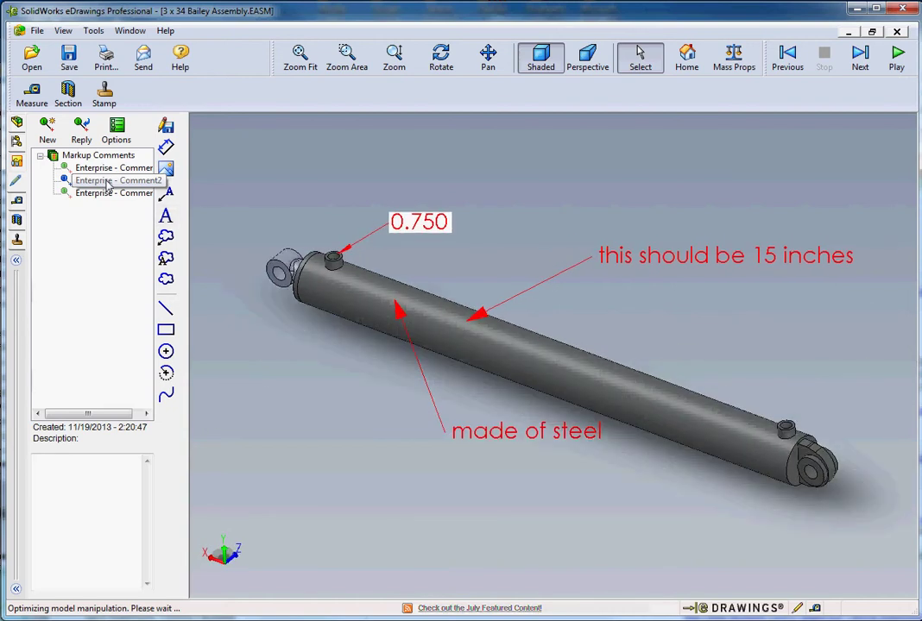
click(73, 65)
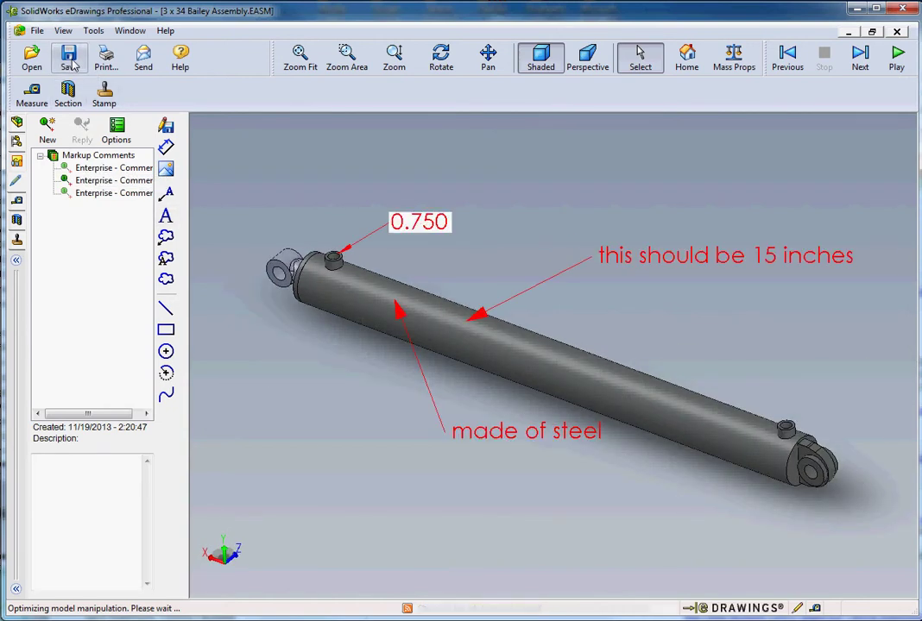
click(37, 31)
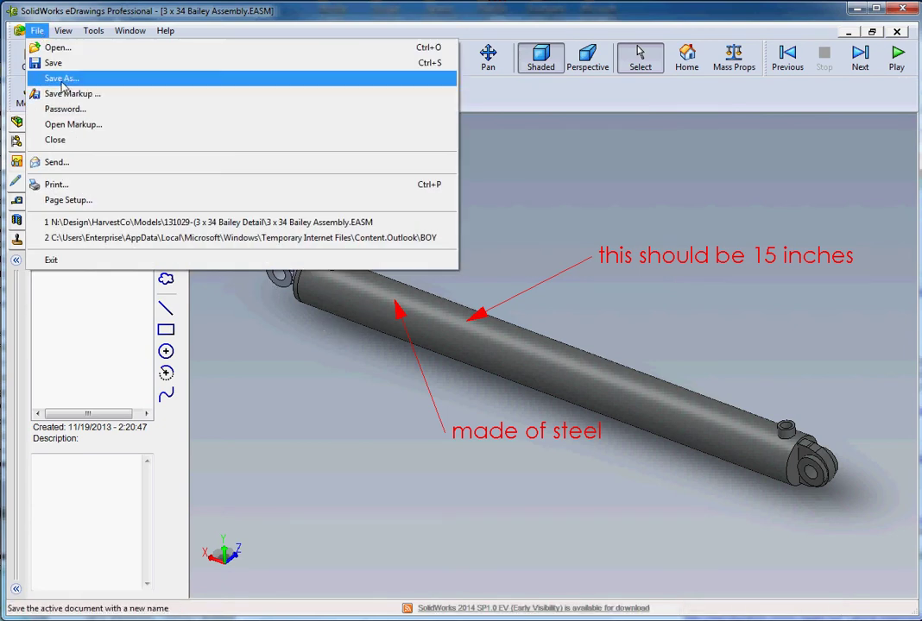
click(279, 335)
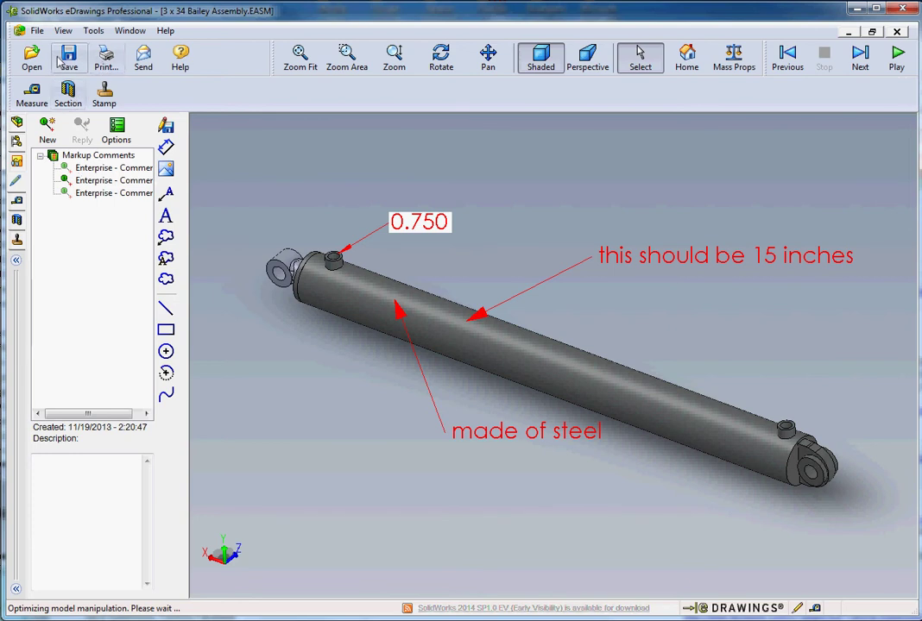
click(106, 58)
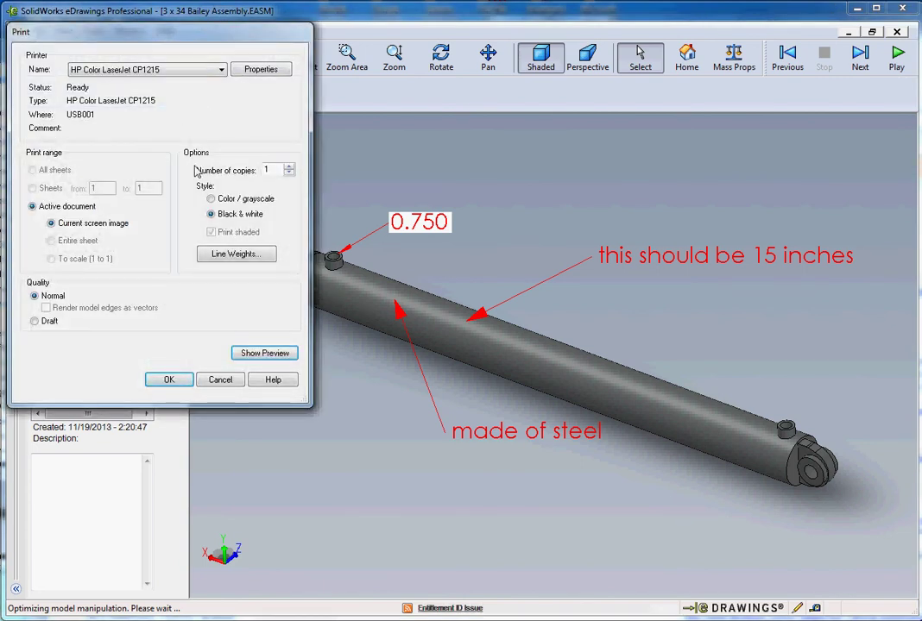
click(226, 385)
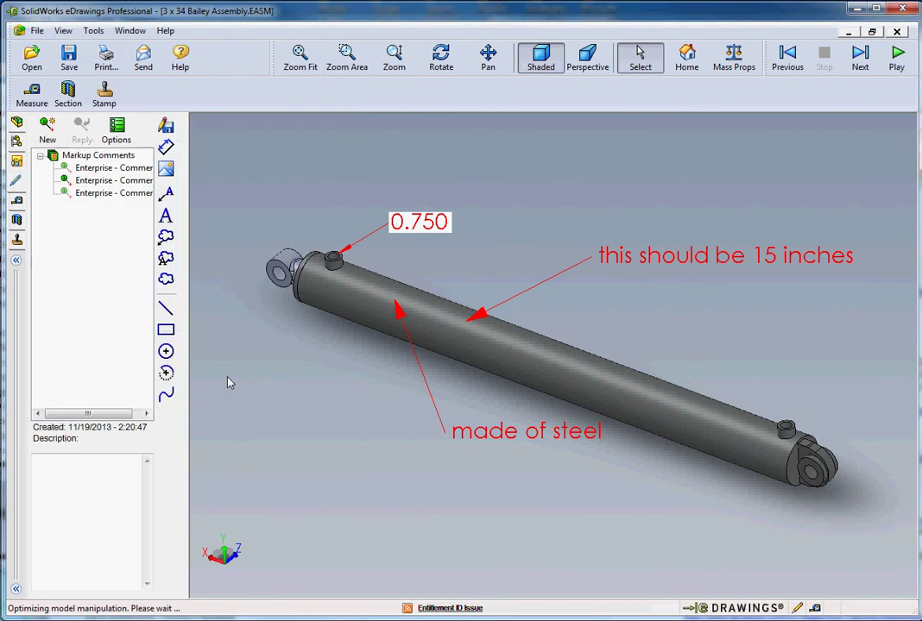
click(143, 57)
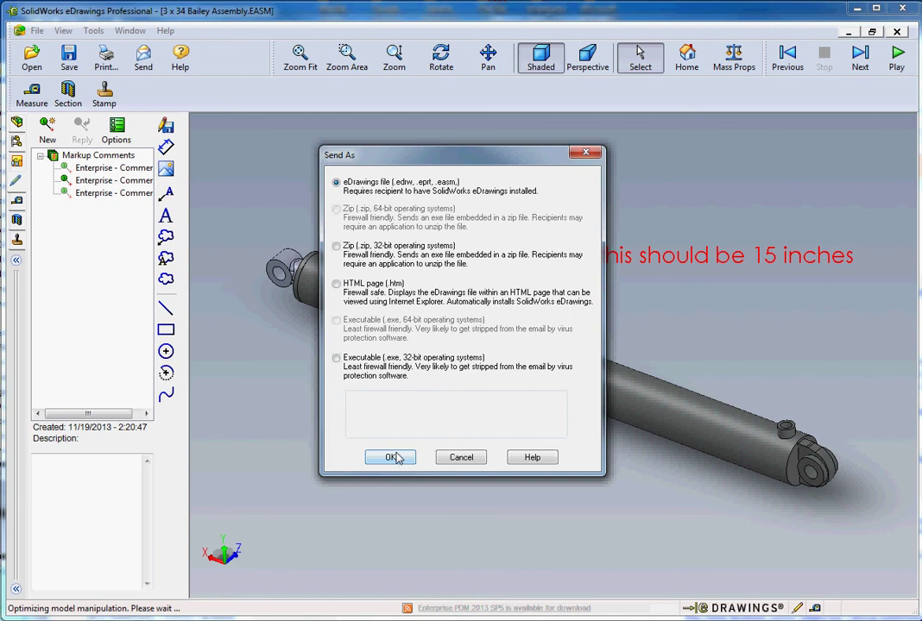
click(460, 458)
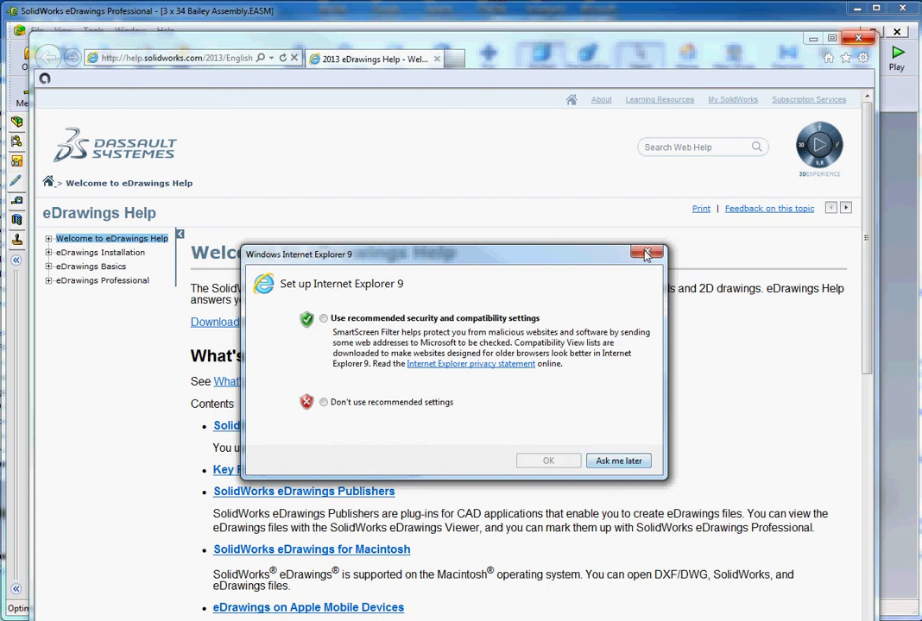
click(618, 462)
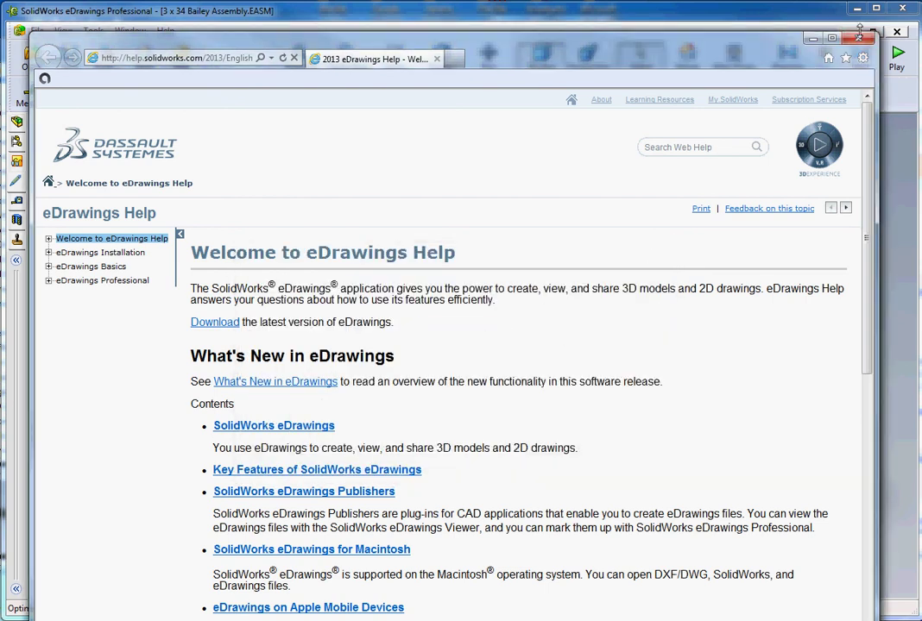
click(858, 38)
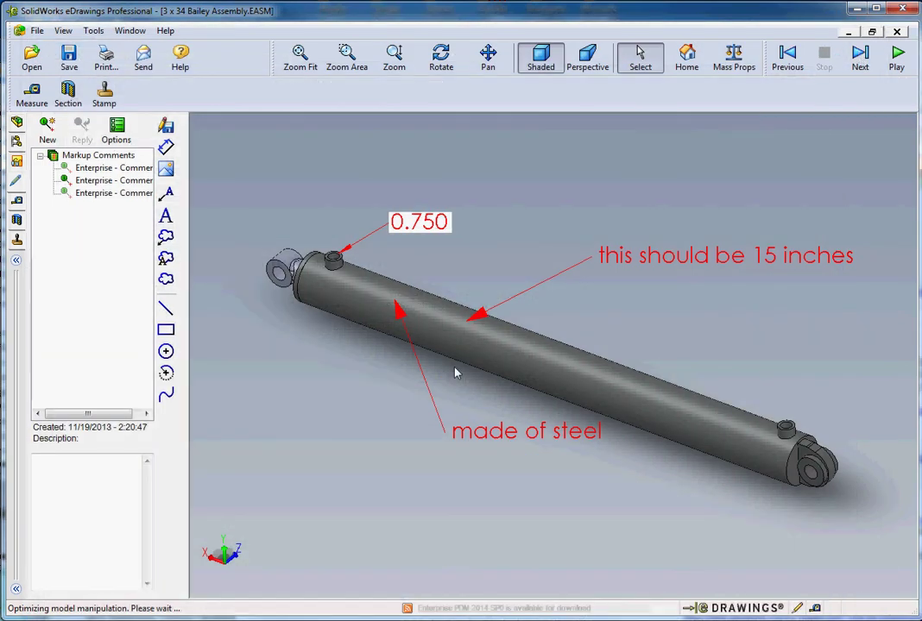